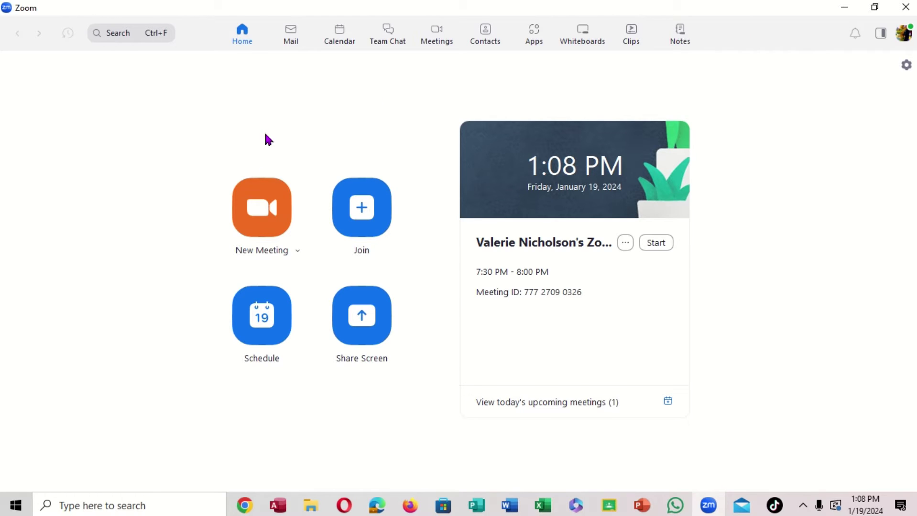
# Step: Start a new instant meeting and maximize the Zoom Meeting window
pyautogui.click(257, 212)
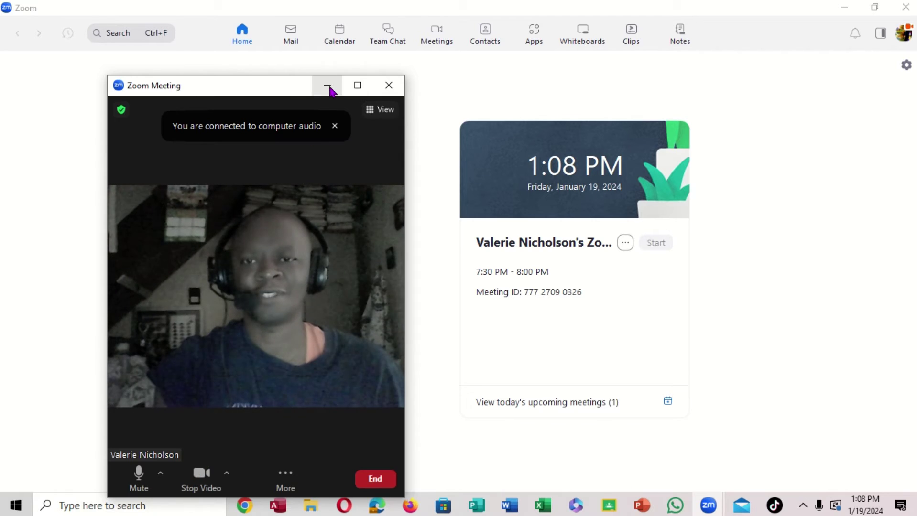
pyautogui.click(357, 86)
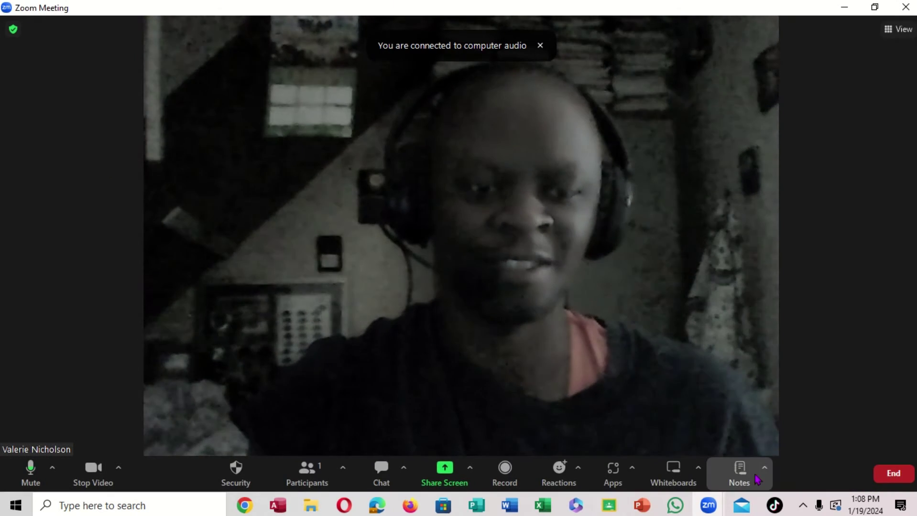
# Step: Open the meeting's Notes panel, browse Recent and Shared, and create a new blank note
pyautogui.click(738, 471)
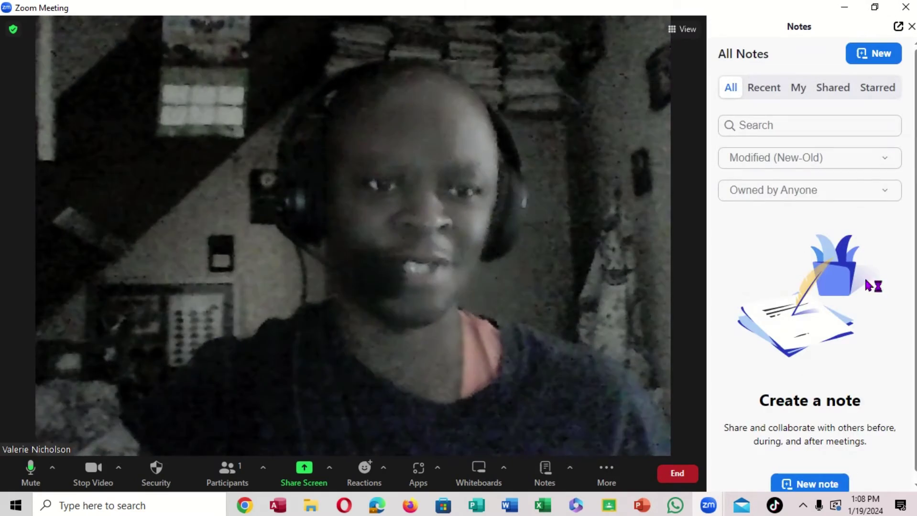
pyautogui.click(762, 92)
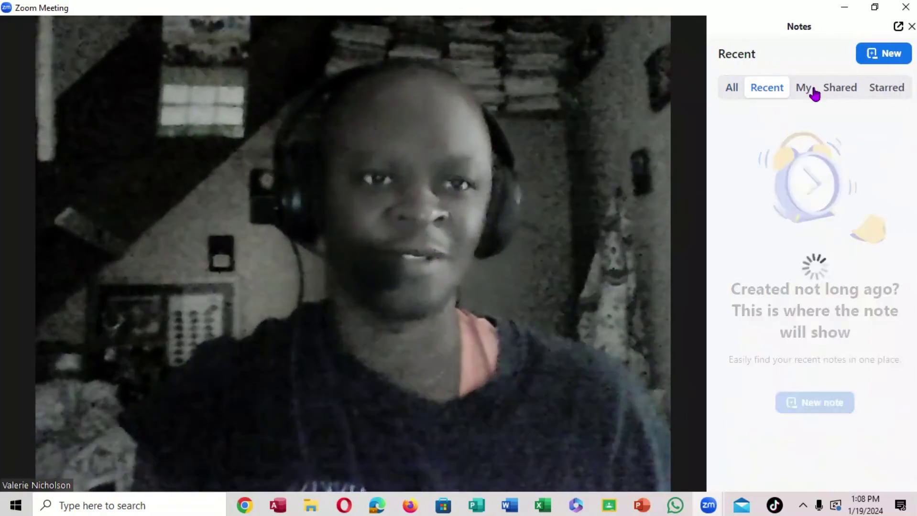
pyautogui.click(851, 92)
pyautogui.click(874, 58)
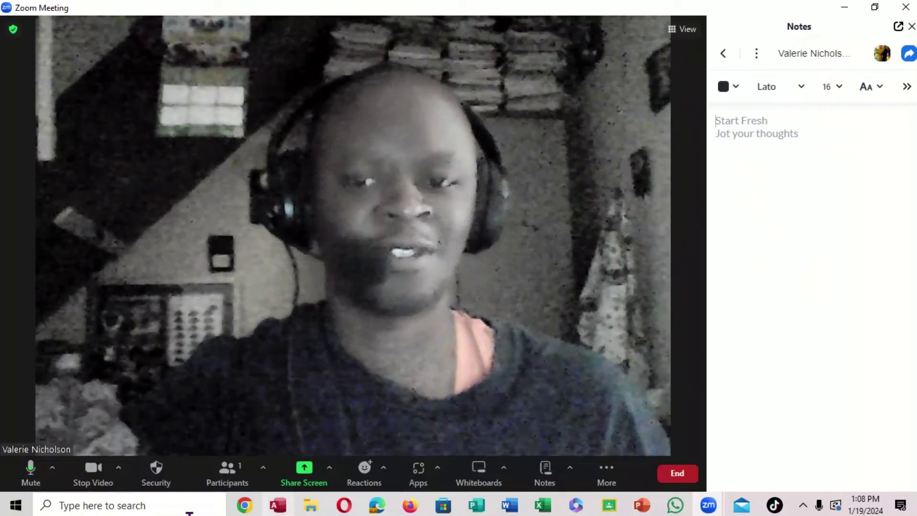
# Step: Turn off the camera, close the Notes panel, and begin ending the meeting
pyautogui.click(98, 466)
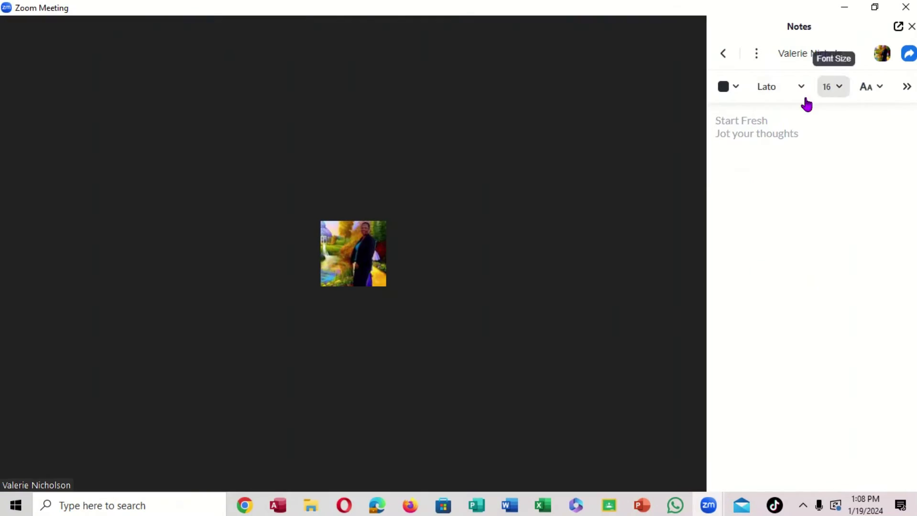
pyautogui.click(911, 26)
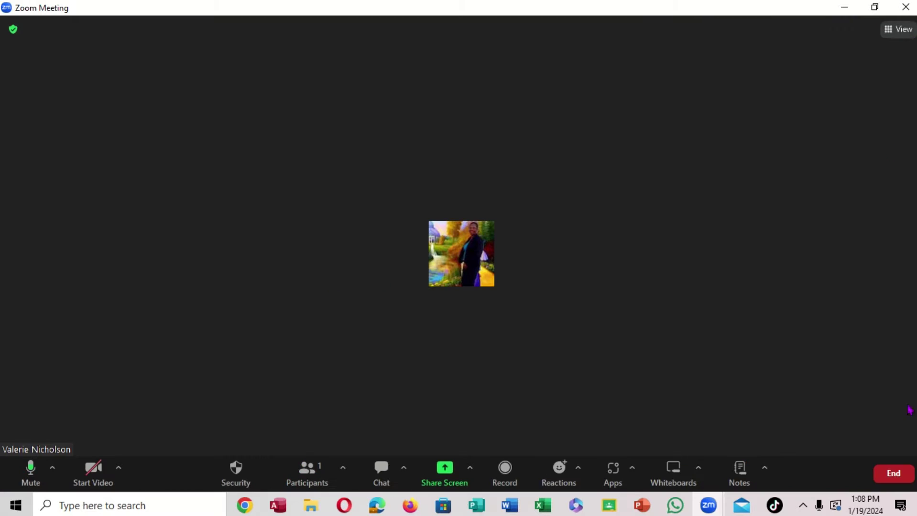
pyautogui.click(893, 473)
# Step: End the meeting for everyone and open Notes, viewing the Recent and My Notes lists
pyautogui.click(864, 408)
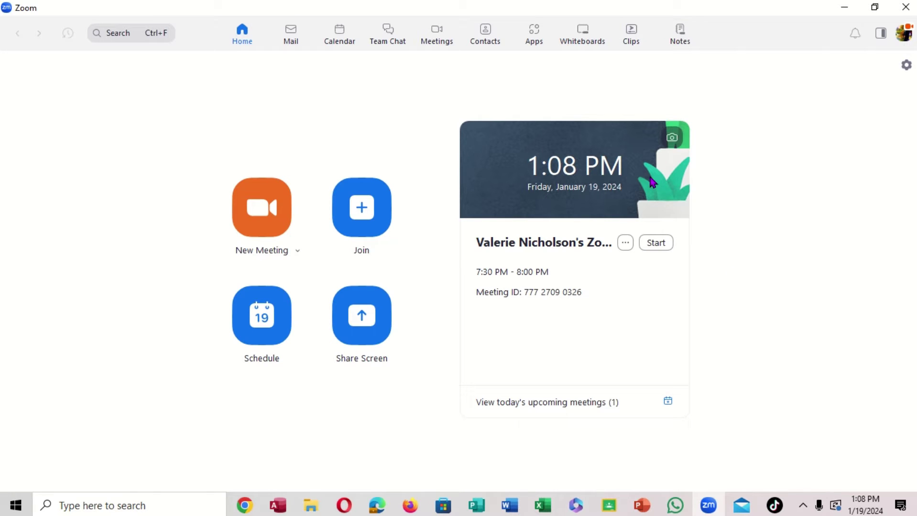
pyautogui.click(681, 38)
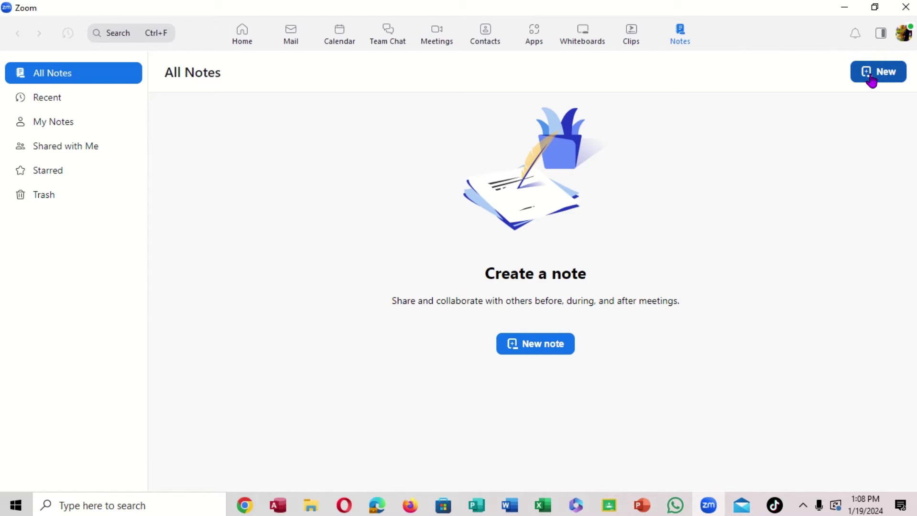
pyautogui.click(54, 97)
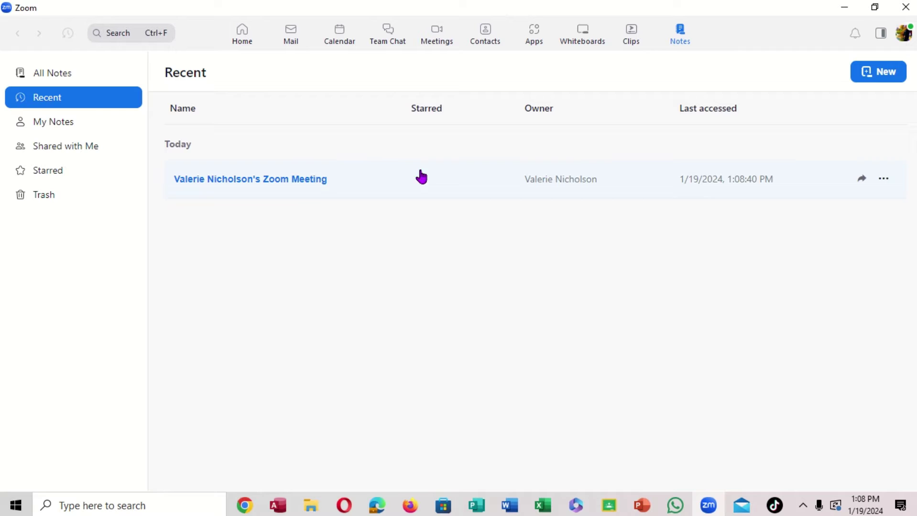
pyautogui.click(69, 127)
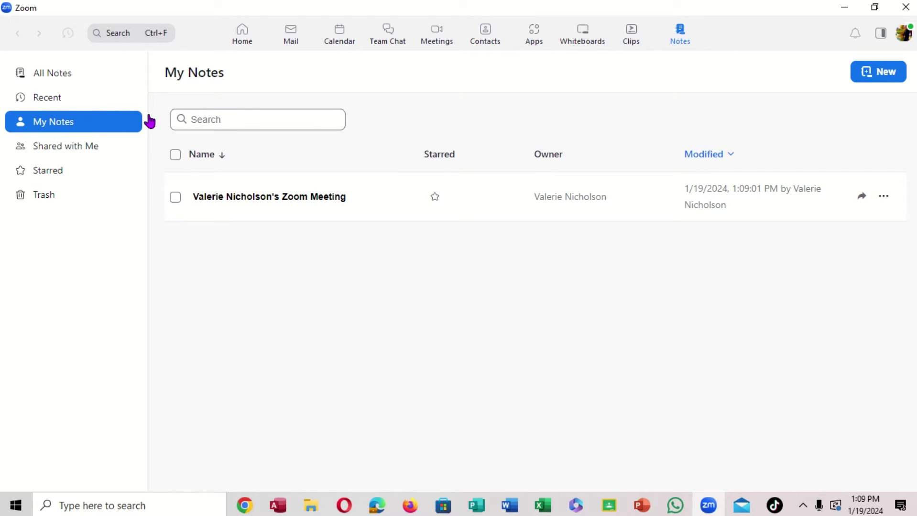
# Step: Browse Shared with Me, Starred and Trash, return to All Notes, and create a new note
pyautogui.click(53, 150)
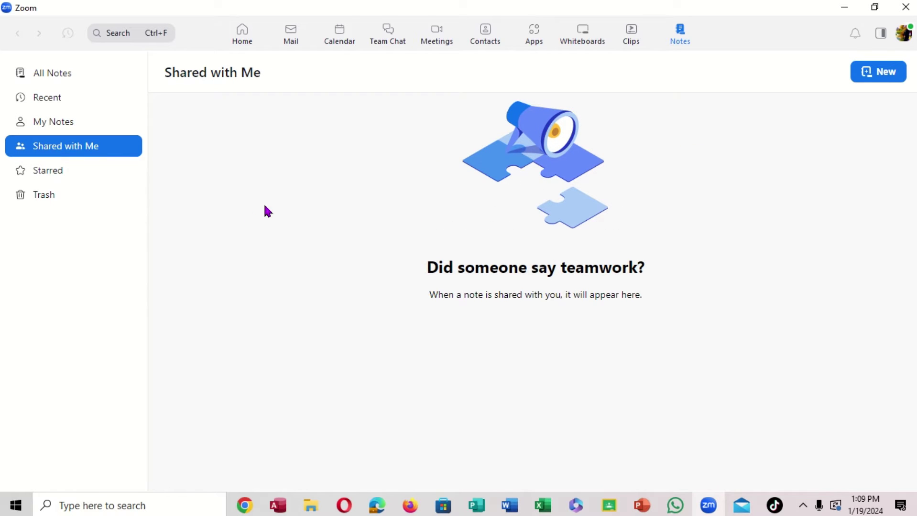
pyautogui.click(53, 171)
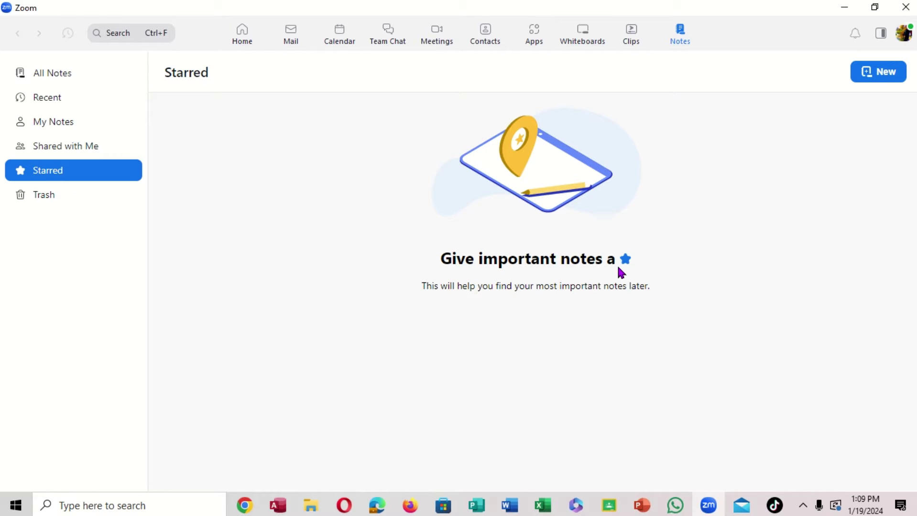
pyautogui.click(79, 204)
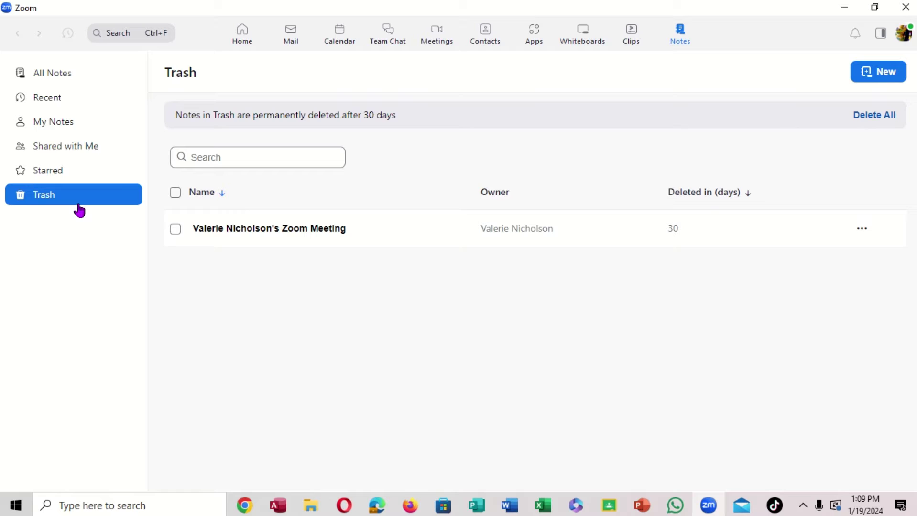
pyautogui.click(46, 80)
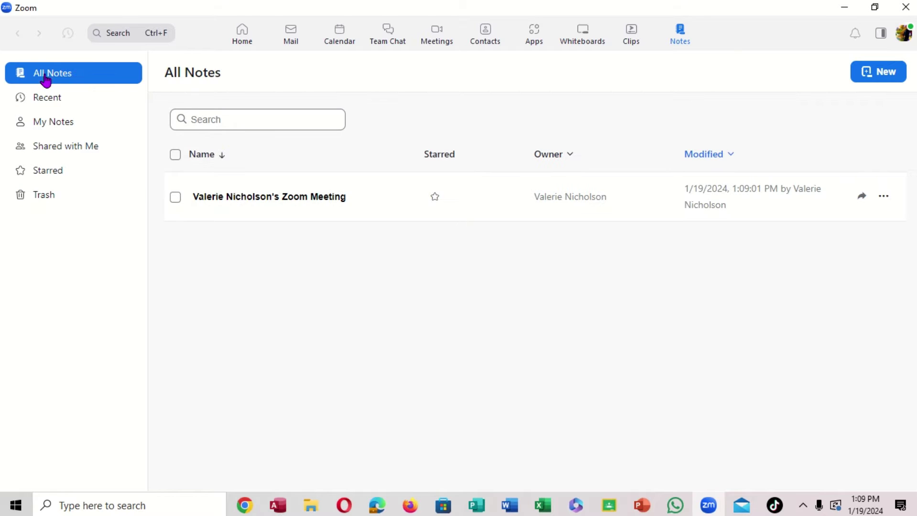
pyautogui.click(884, 82)
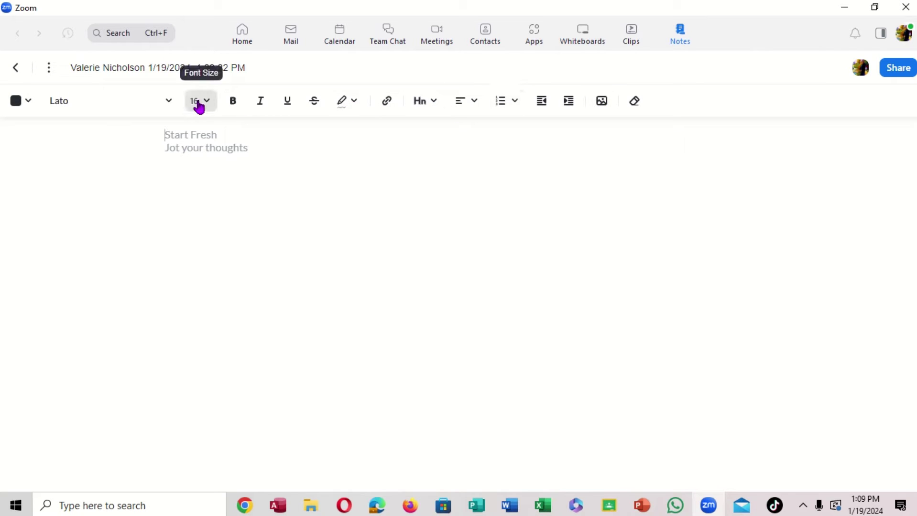
# Step: Type 'MY NAME IS MARK', delete the stray D, and add an empty line above it
pyautogui.click(158, 152)
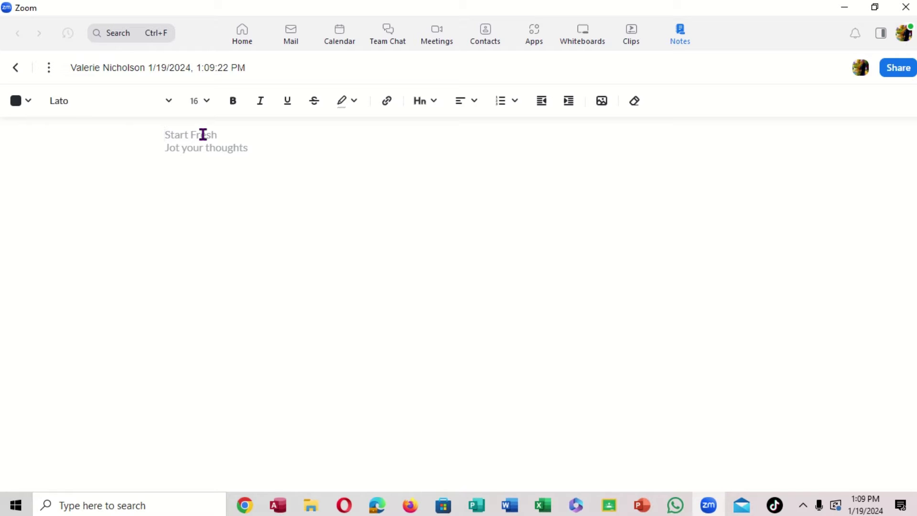
pyautogui.write('MY NAME ISD MARK')
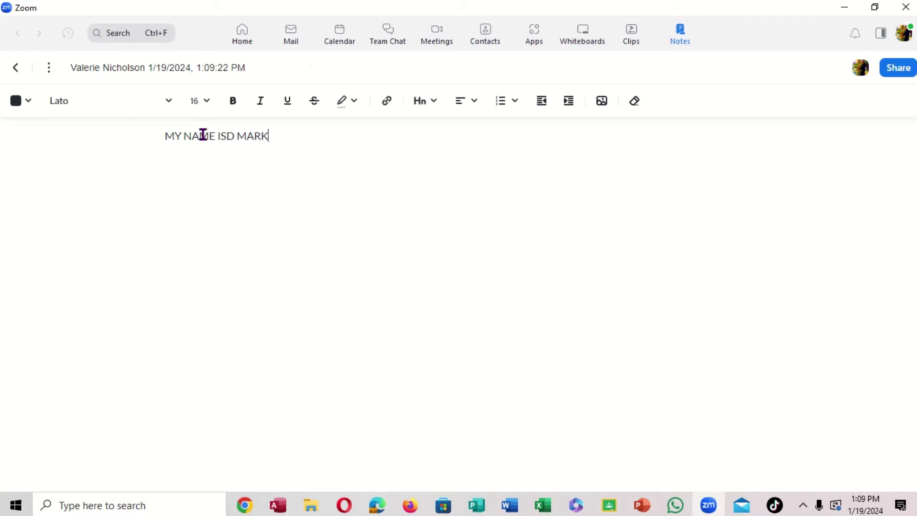
pyautogui.click(229, 135)
pyautogui.press('BackSpace')
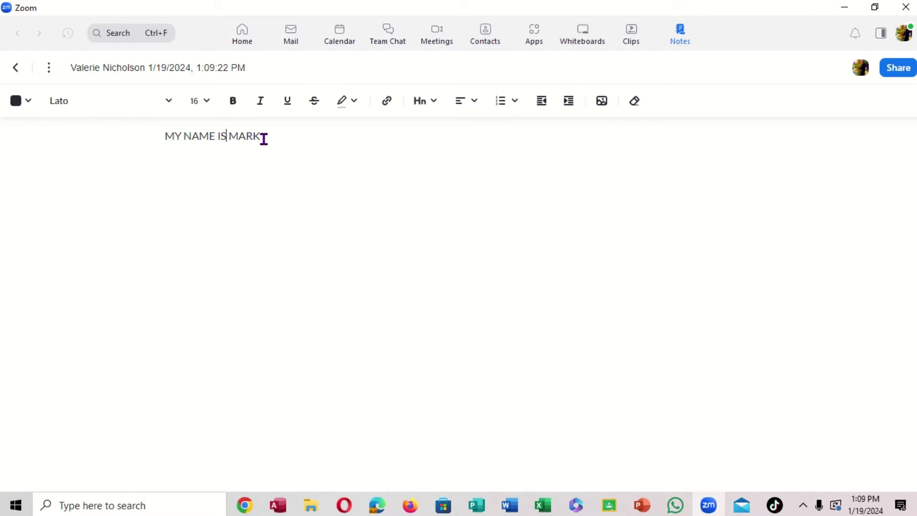
pyautogui.click(158, 133)
pyautogui.press('Return')
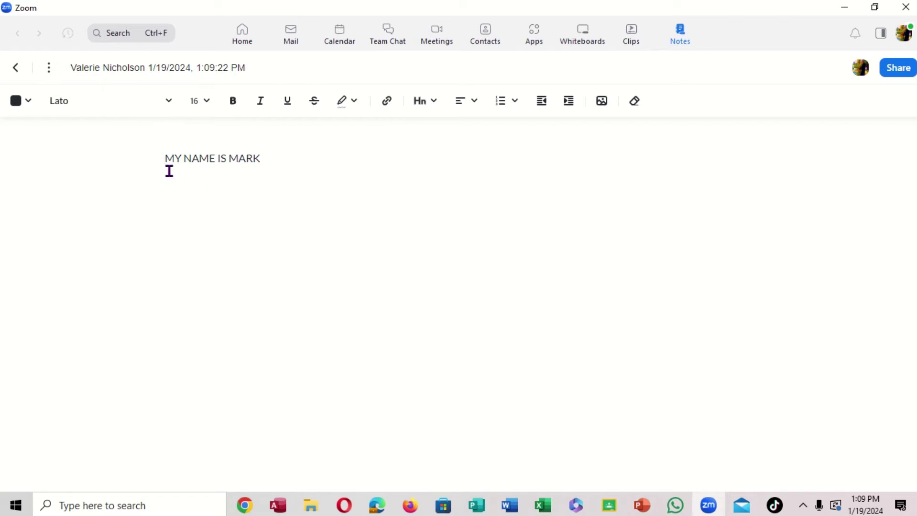
# Step: Make the MY NAME IS MARK text yellow in DynaPuff font at size 36
pyautogui.moveTo(164, 155); pyautogui.dragTo(256, 167)
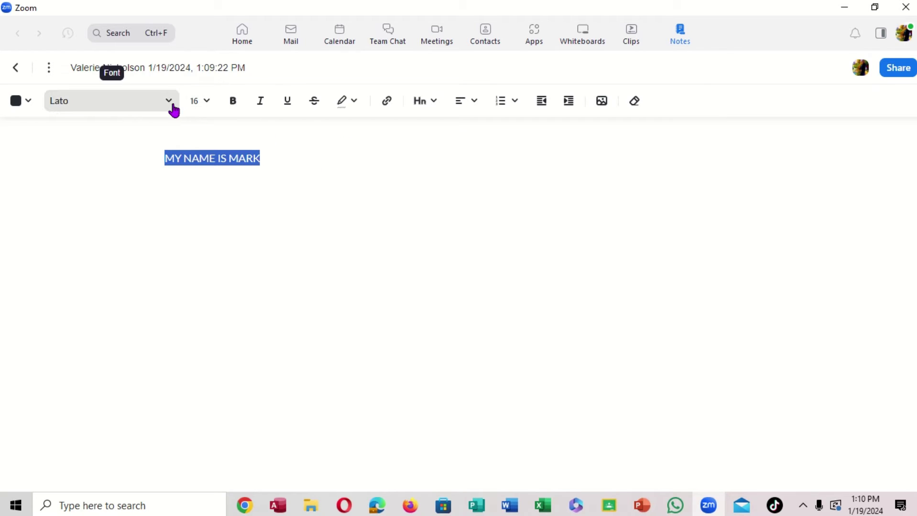
pyautogui.click(30, 103)
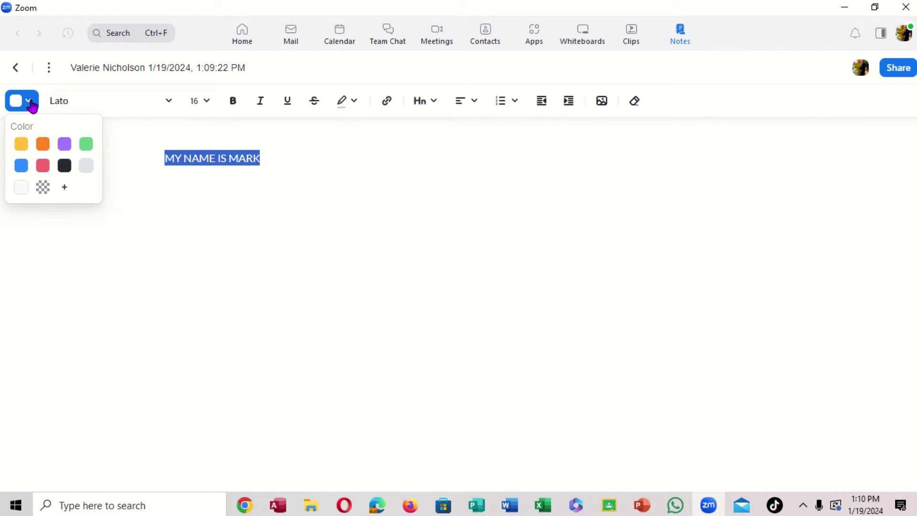
pyautogui.click(21, 146)
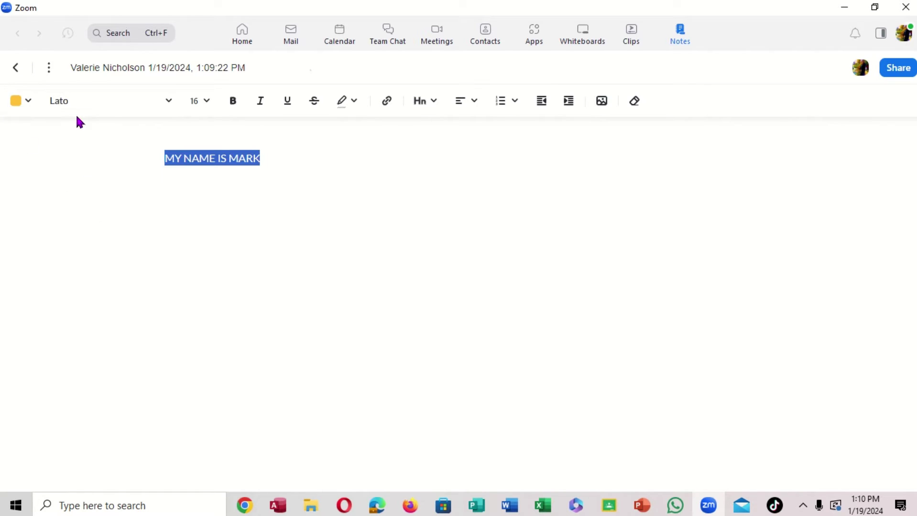
pyautogui.click(170, 106)
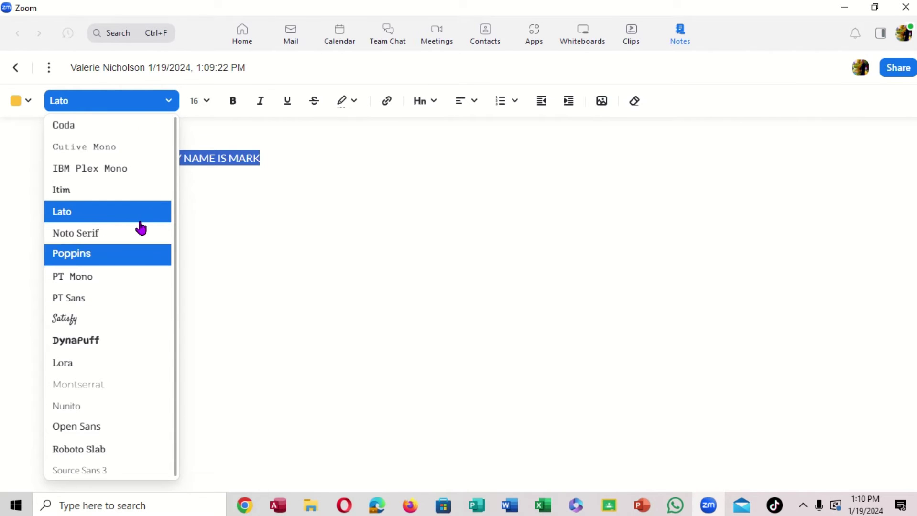
pyautogui.click(83, 325)
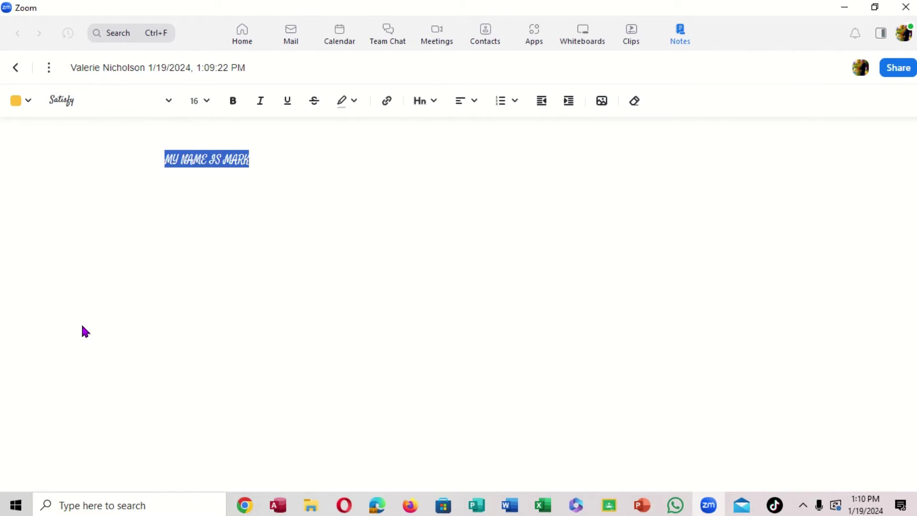
pyautogui.click(168, 105)
pyautogui.click(104, 346)
pyautogui.click(213, 101)
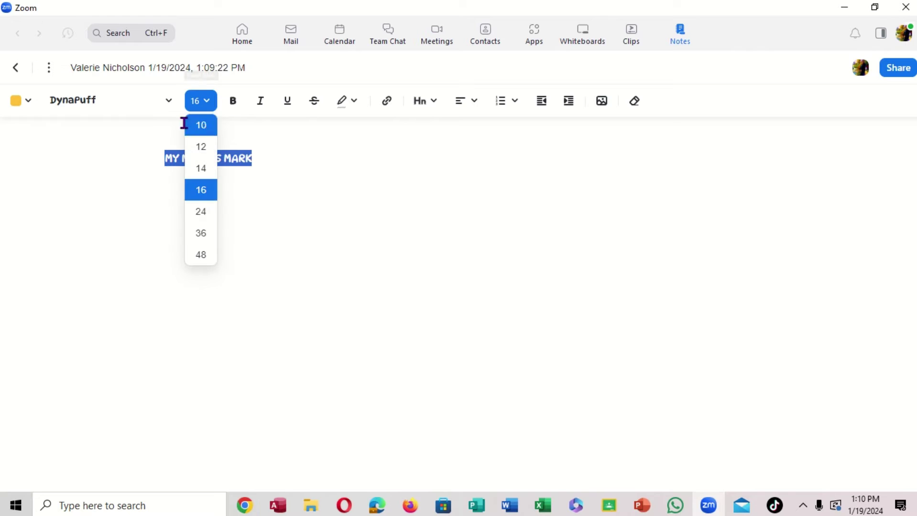
pyautogui.click(202, 233)
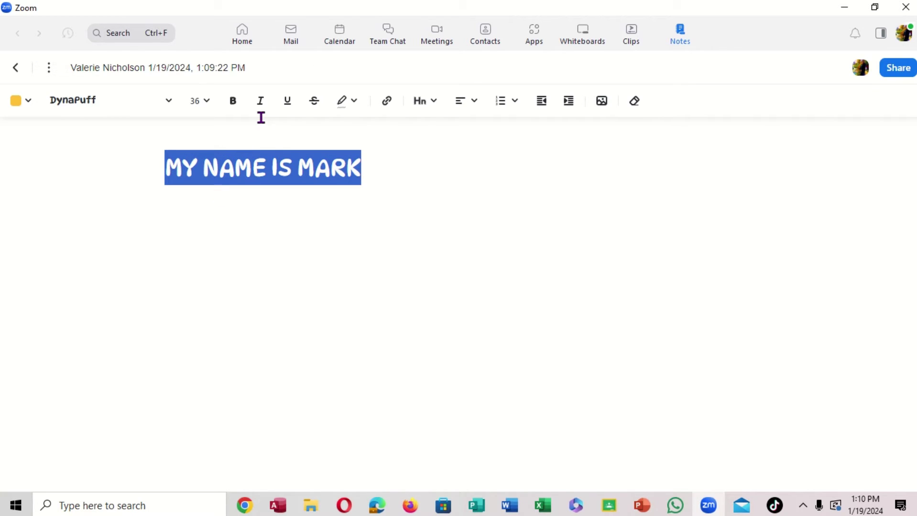
# Step: Make the selected text bold, italic and underlined
pyautogui.click(234, 102)
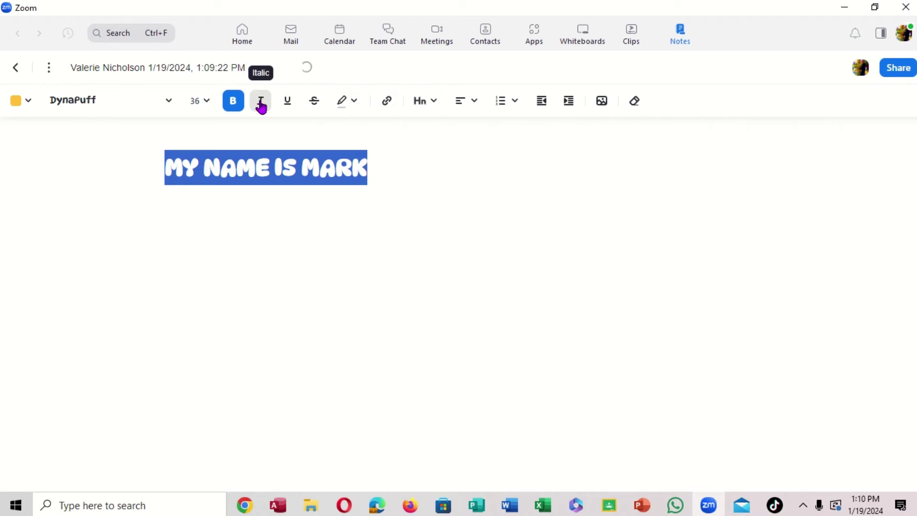
pyautogui.click(261, 103)
pyautogui.click(287, 102)
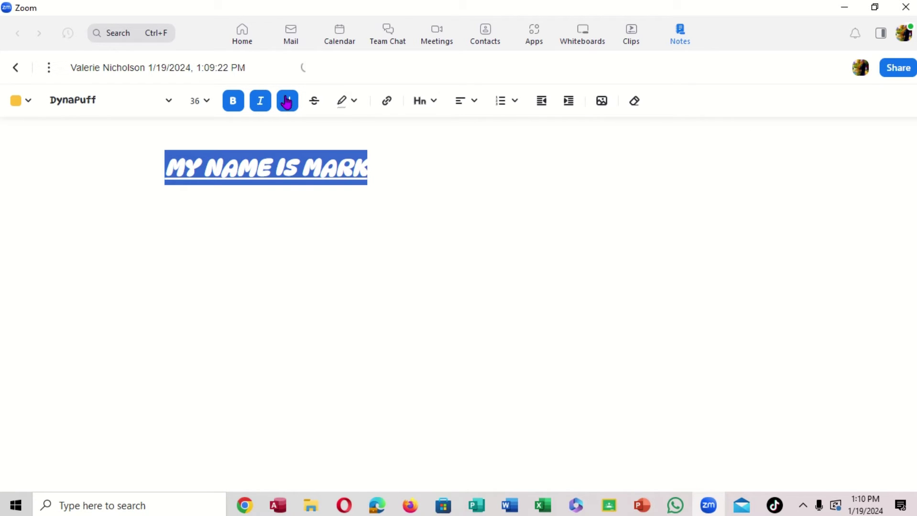
# Step: Apply an orange highlight, then reselect the line and clear the highlight back to white
pyautogui.click(353, 103)
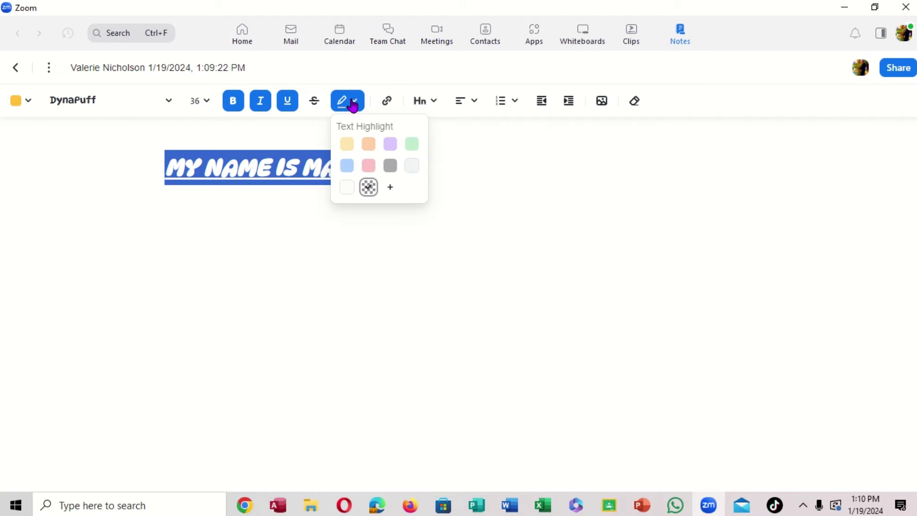
pyautogui.click(372, 142)
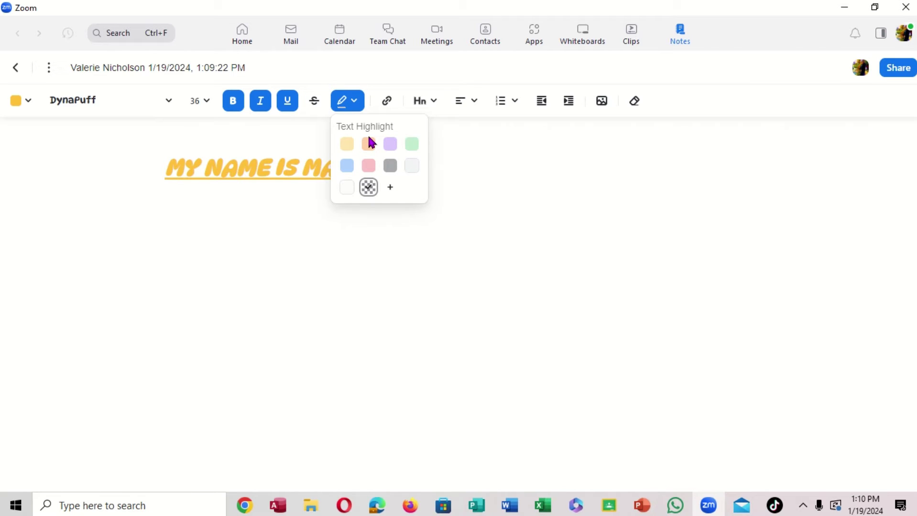
pyautogui.click(372, 142)
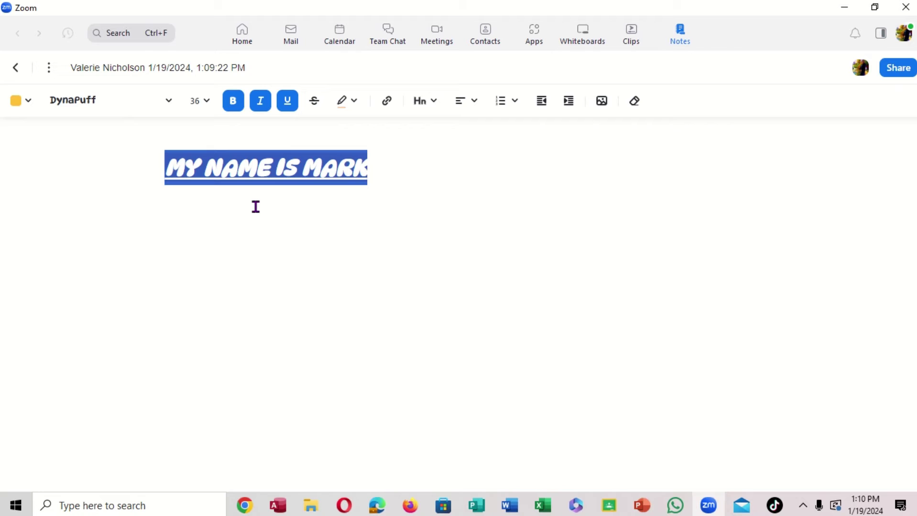
pyautogui.click(281, 233)
pyautogui.moveTo(167, 164); pyautogui.dragTo(364, 182)
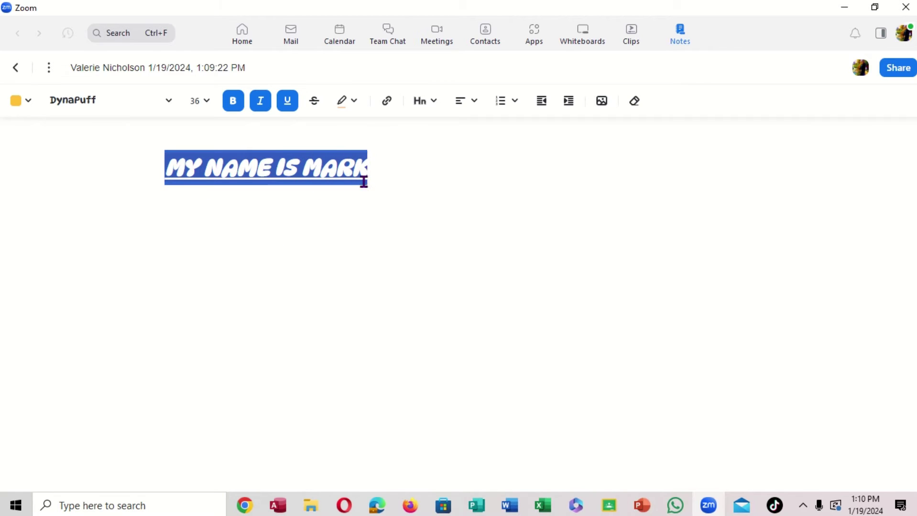
pyautogui.click(360, 109)
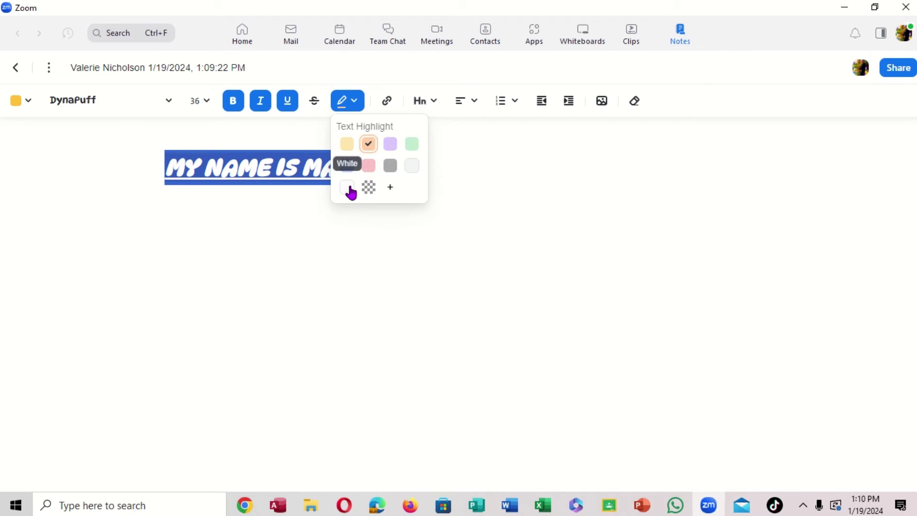
pyautogui.click(363, 186)
pyautogui.click(363, 101)
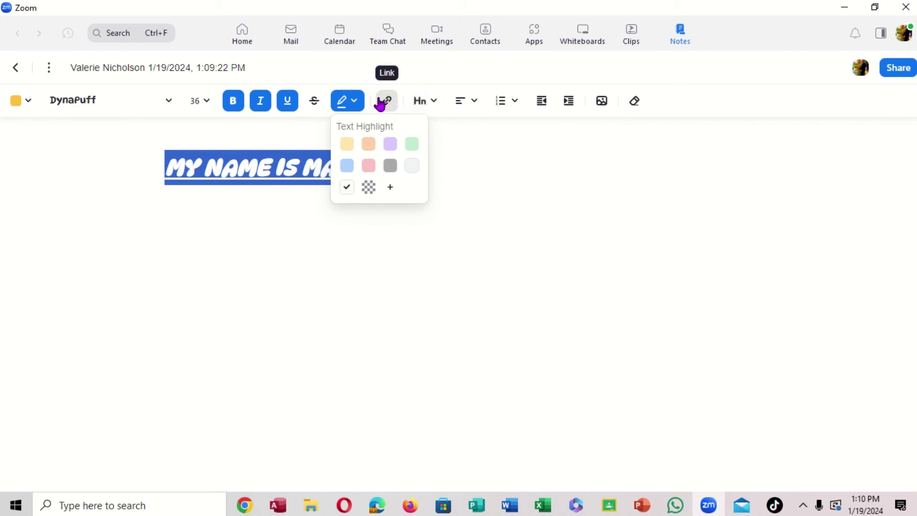
# Step: Try Center and Right alignment on the line, finishing with Left alignment
pyautogui.click(439, 106)
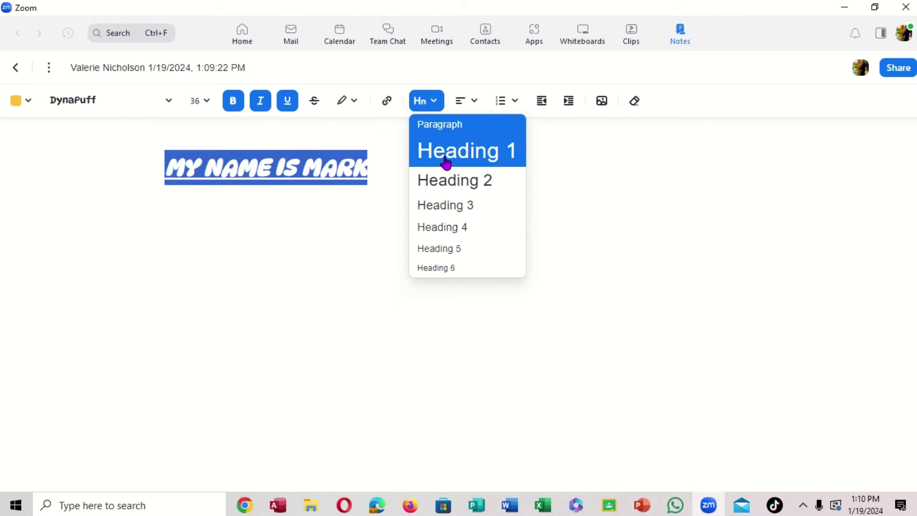
pyautogui.click(476, 101)
pyautogui.click(475, 102)
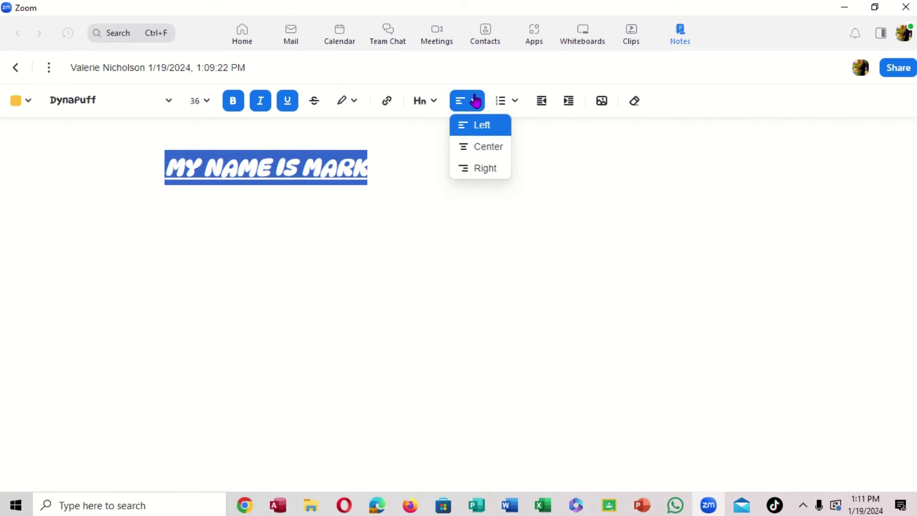
pyautogui.click(480, 148)
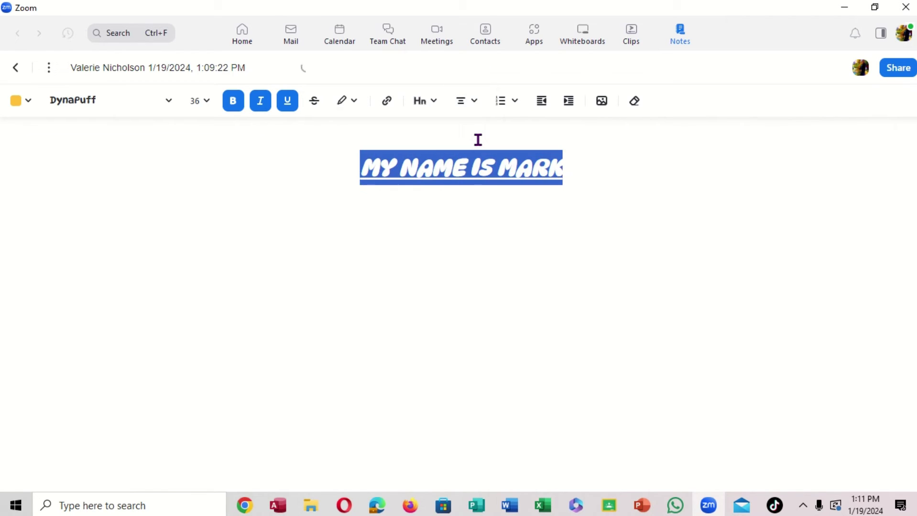
pyautogui.click(475, 106)
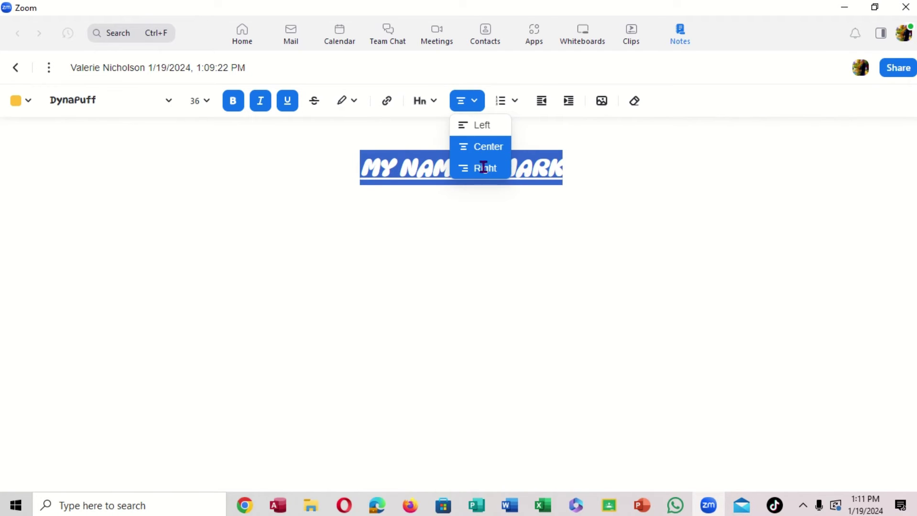
pyautogui.click(483, 167)
pyautogui.click(475, 106)
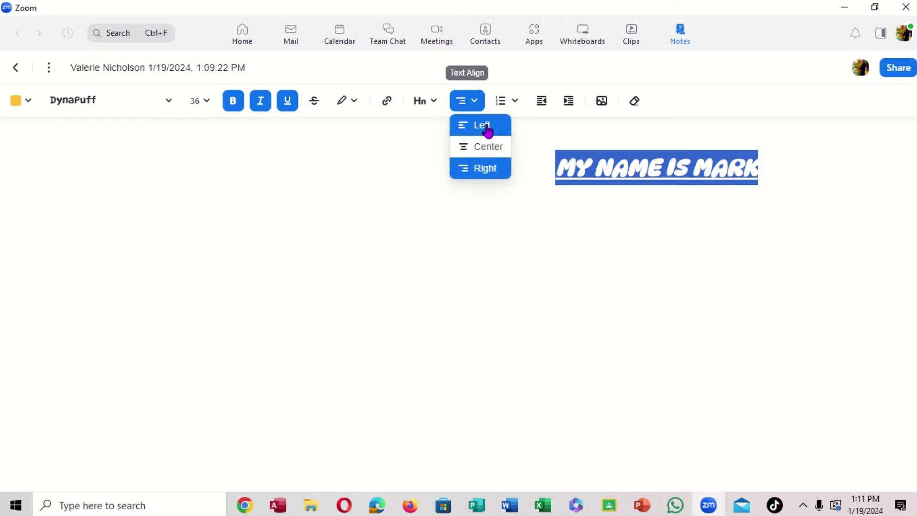
pyautogui.click(495, 148)
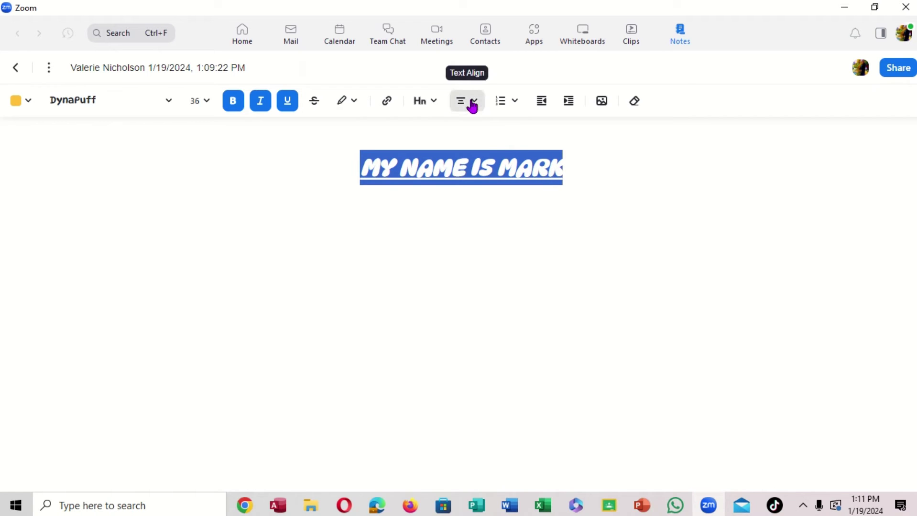
pyautogui.click(473, 104)
pyautogui.click(480, 125)
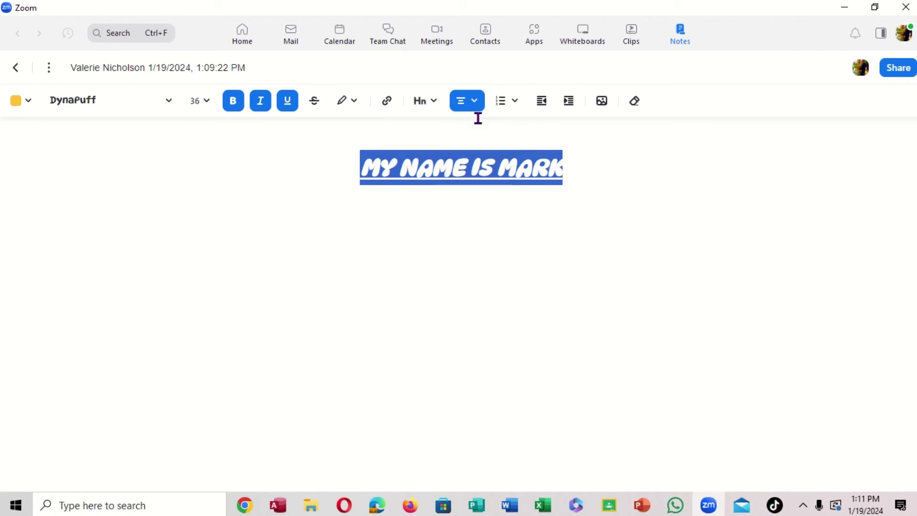
# Step: Switch the line from numbered to bulleted list to checklist, then tick and untick its checkbox
pyautogui.click(515, 103)
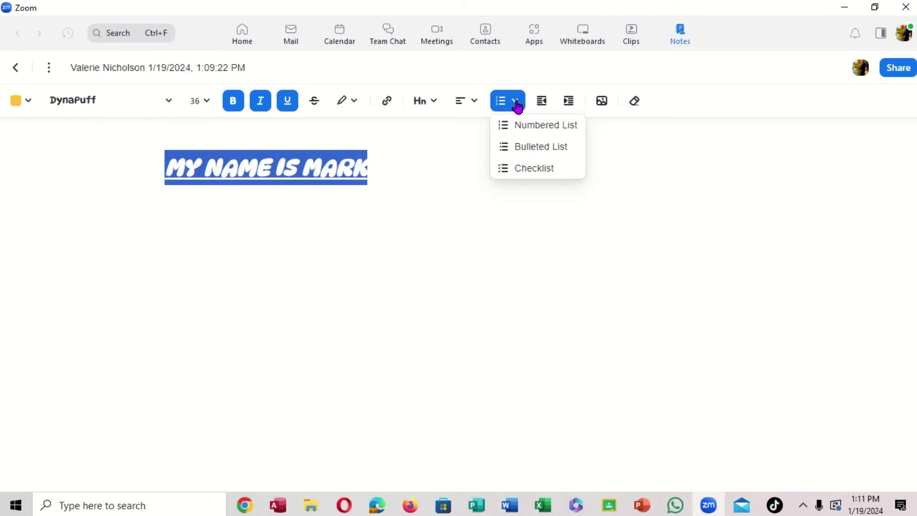
pyautogui.click(534, 128)
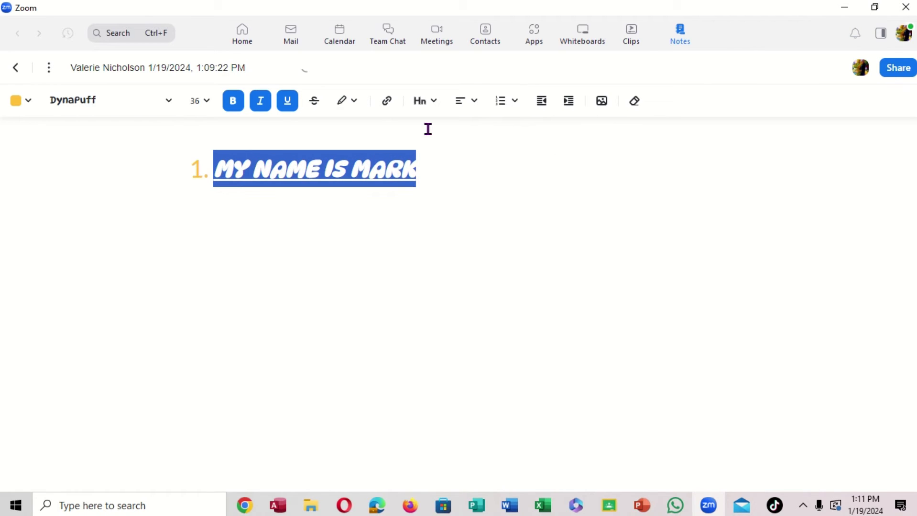
pyautogui.click(519, 106)
pyautogui.click(530, 145)
pyautogui.click(517, 102)
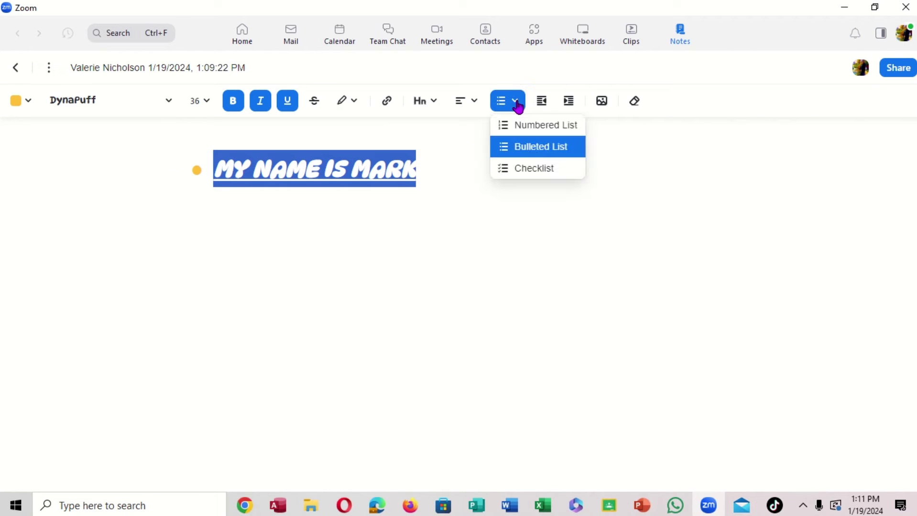
pyautogui.click(518, 173)
pyautogui.click(194, 170)
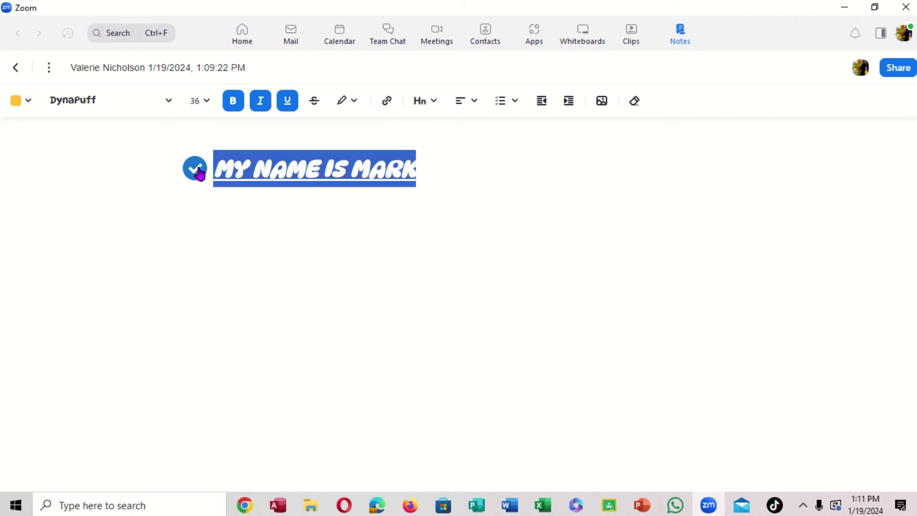
pyautogui.click(200, 183)
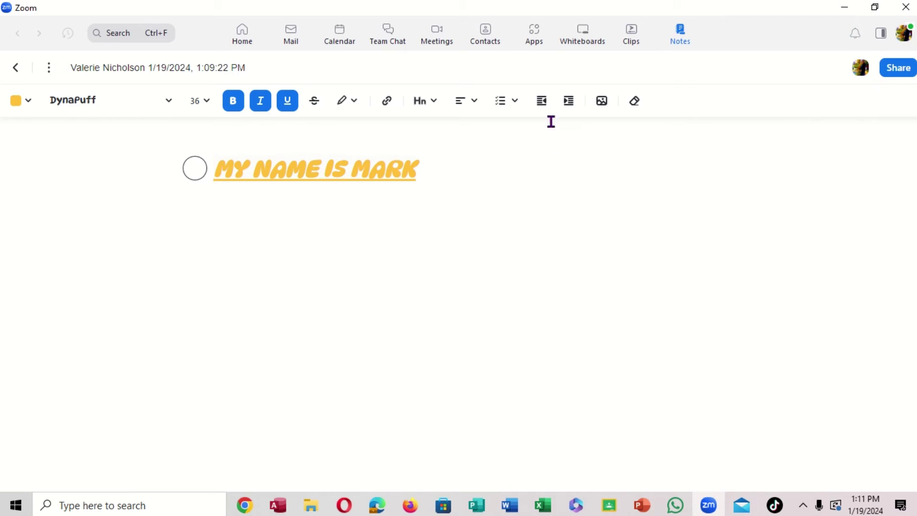
# Step: Adjust the checklist item's indent back and forth, then add a new line below it
pyautogui.click(548, 103)
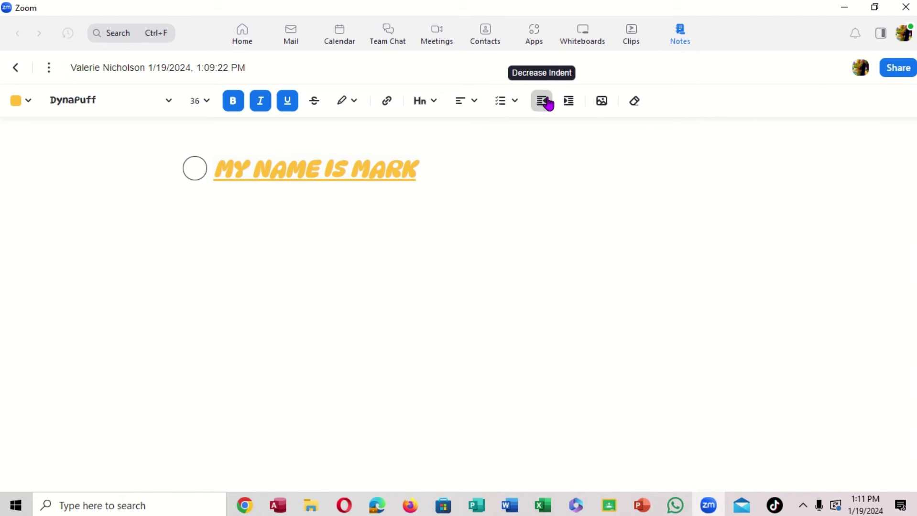
pyautogui.click(569, 106)
pyautogui.click(544, 114)
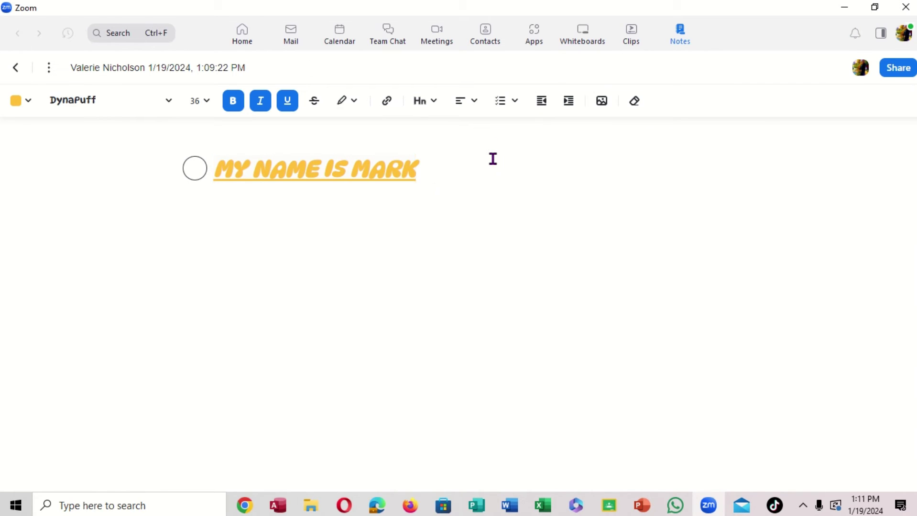
pyautogui.press('Return')
pyautogui.press('Return')
# Step: Insert IMG-20230803-WA0008.jpg, the 'Anything is Possible' graphic, from New folder into the note
pyautogui.click(601, 106)
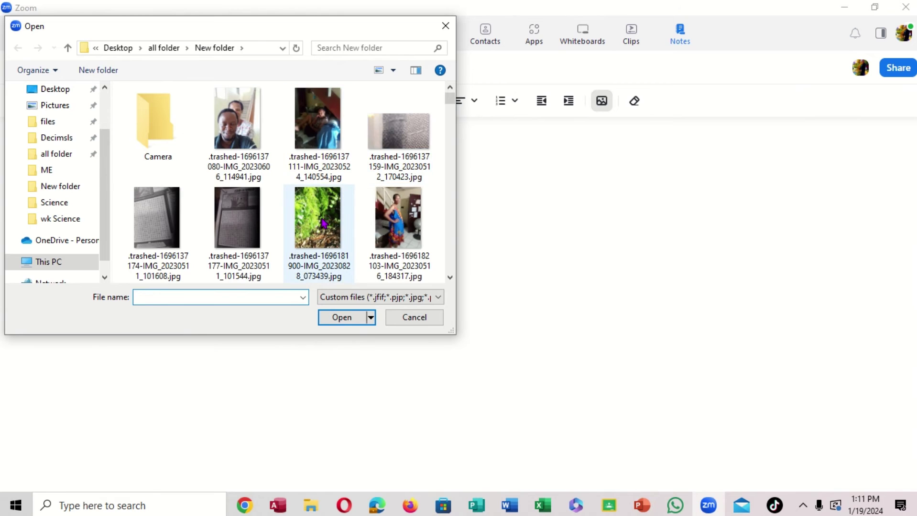
pyautogui.scroll(-4, 323, 231)
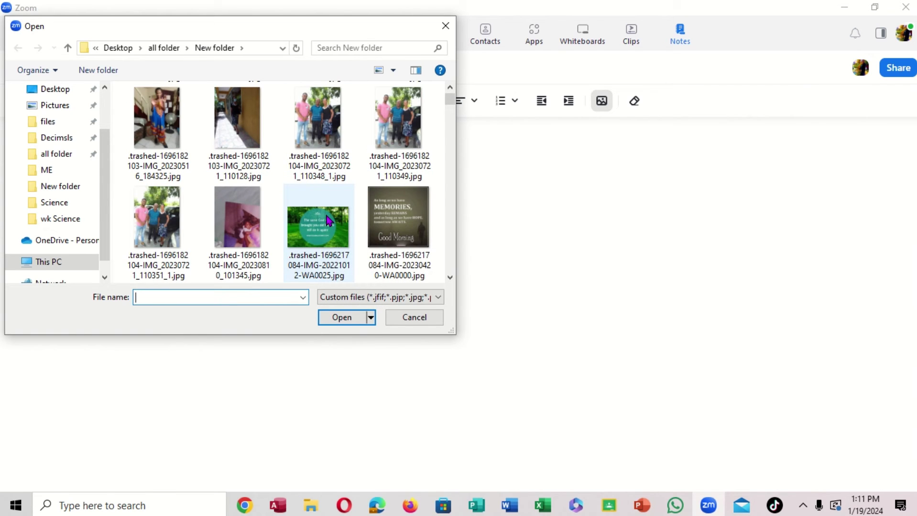
pyautogui.scroll(-5, 320, 223)
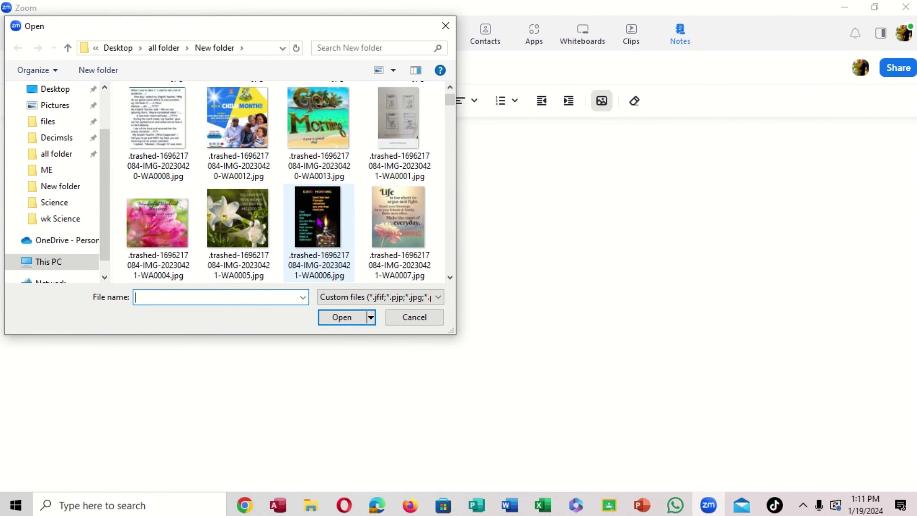
pyautogui.scroll(-10, 319, 220)
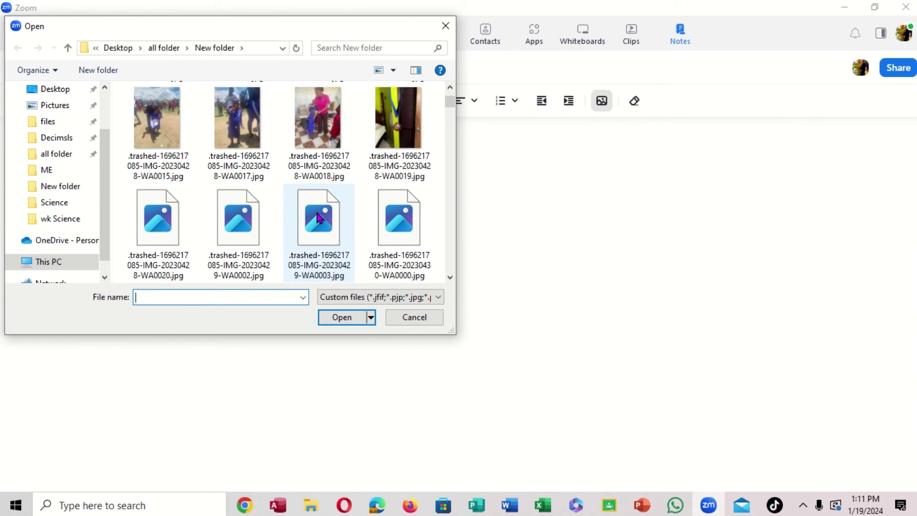
pyautogui.scroll(-2, 320, 217)
pyautogui.scroll(-4, 319, 217)
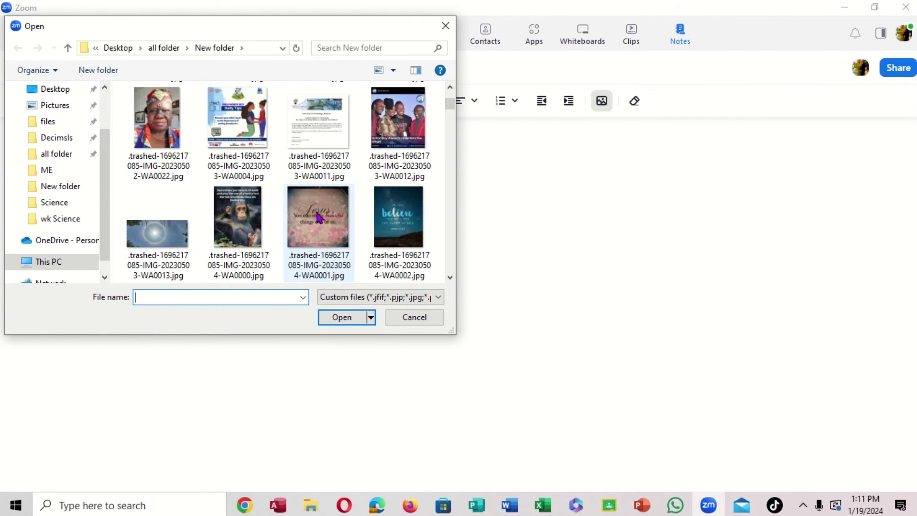
pyautogui.scroll(-6, 319, 217)
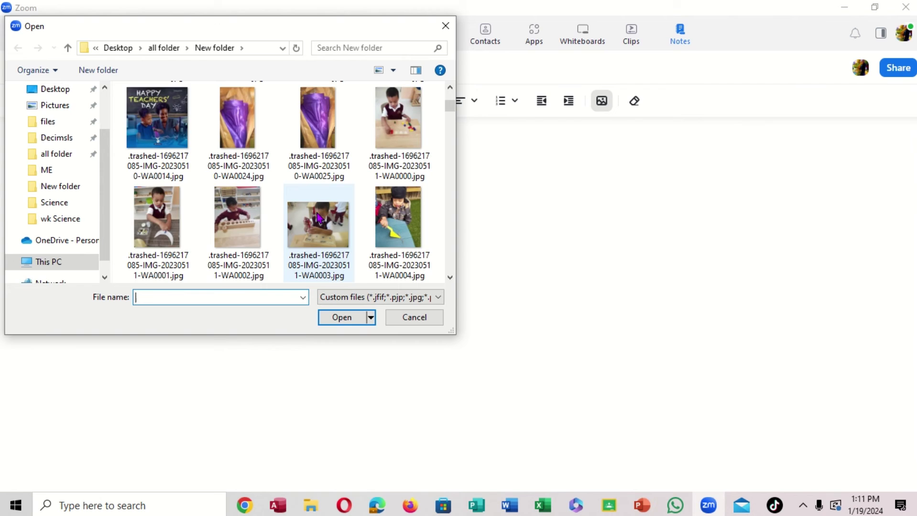
pyautogui.scroll(-10, 319, 217)
pyautogui.scroll(-10, 319, 218)
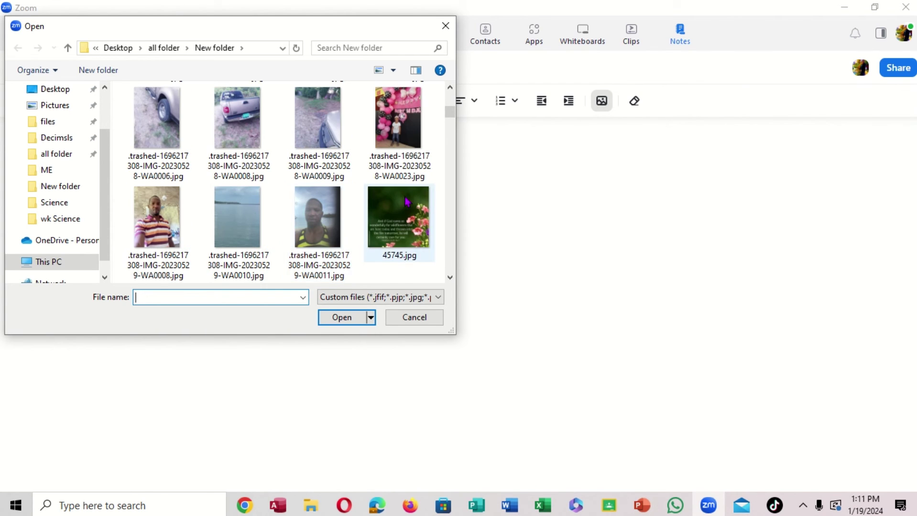
pyautogui.scroll(-10, 422, 199)
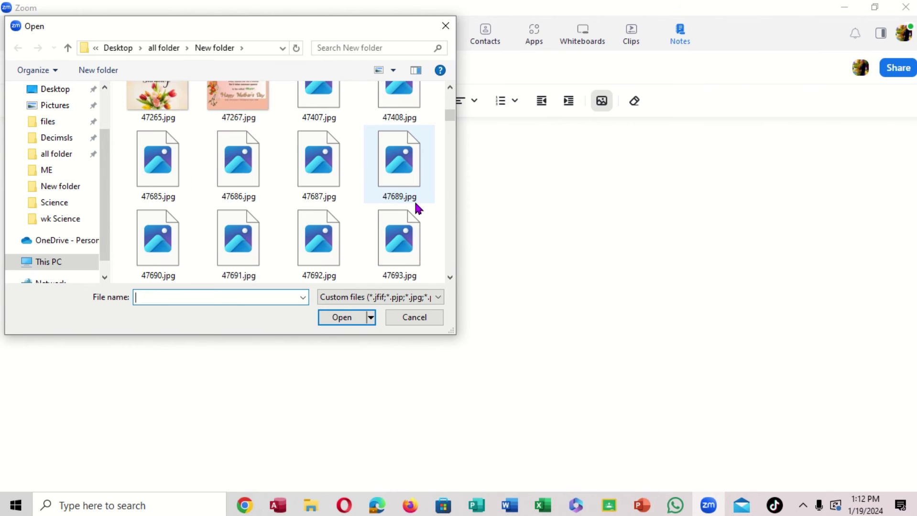
pyautogui.scroll(-5, 397, 209)
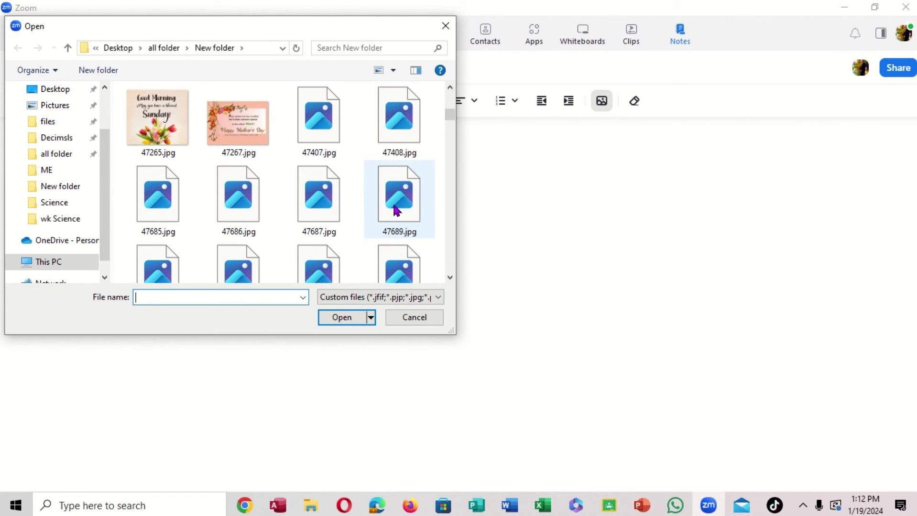
pyautogui.scroll(-5, 397, 210)
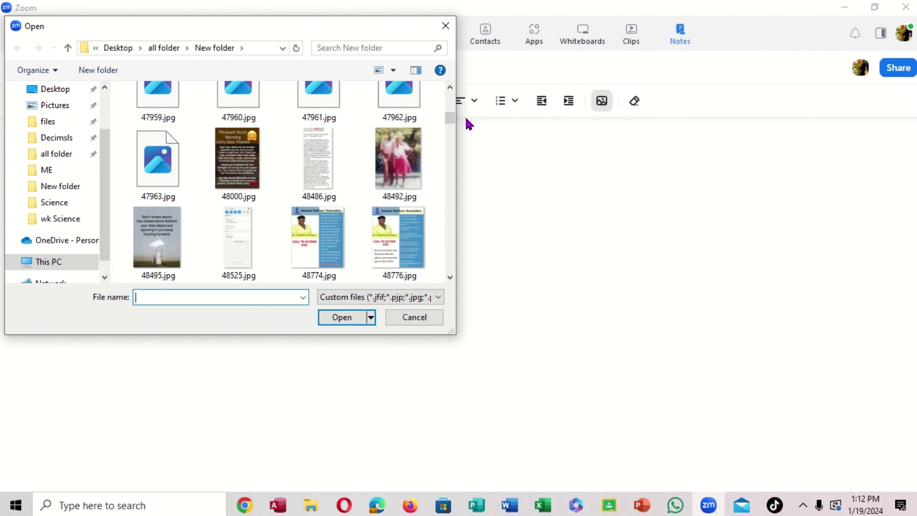
pyautogui.moveTo(452, 119); pyautogui.dragTo(455, 247)
pyautogui.click(404, 162)
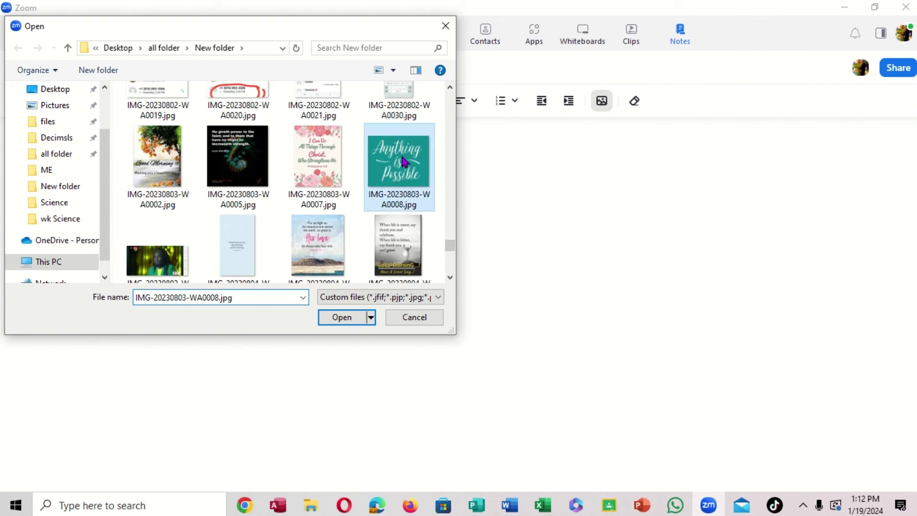
pyautogui.click(342, 317)
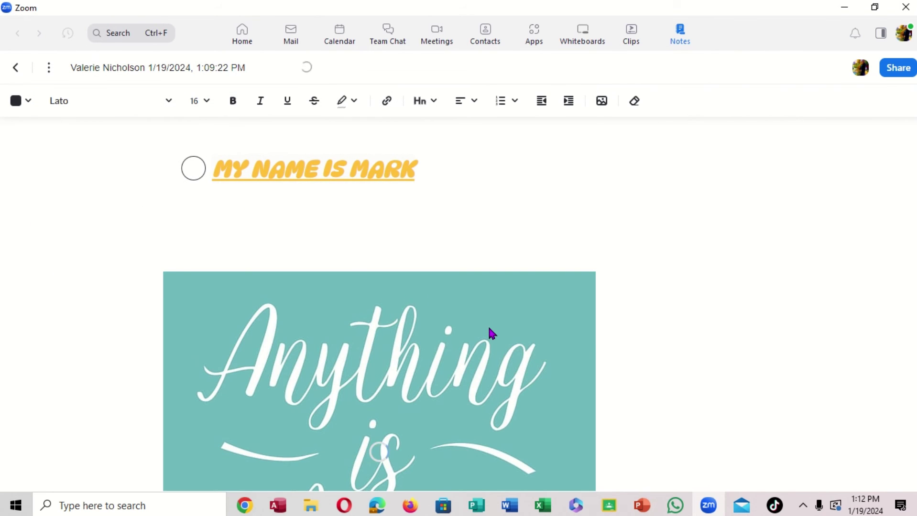
# Step: Drag the corner handles to shrink the 'Anything is Possible' image to a small square
pyautogui.scroll(3, 494, 340)
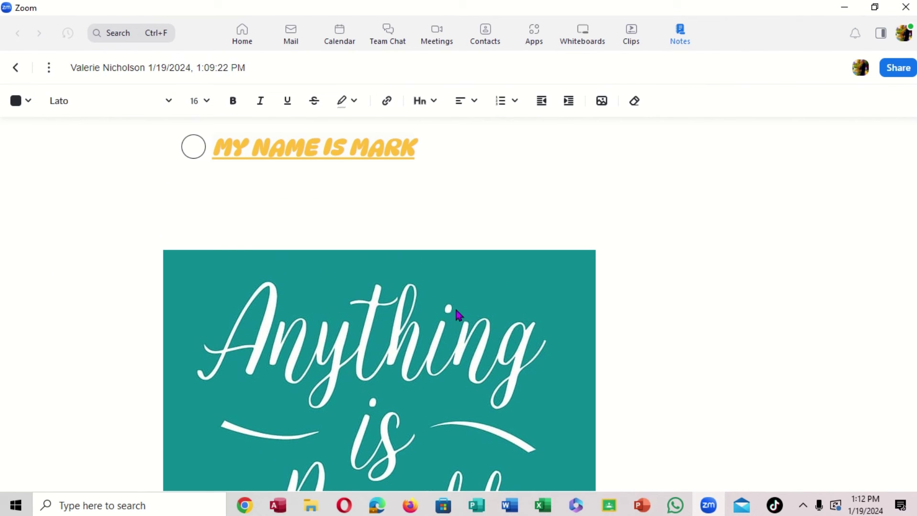
pyautogui.scroll(-2, 446, 317)
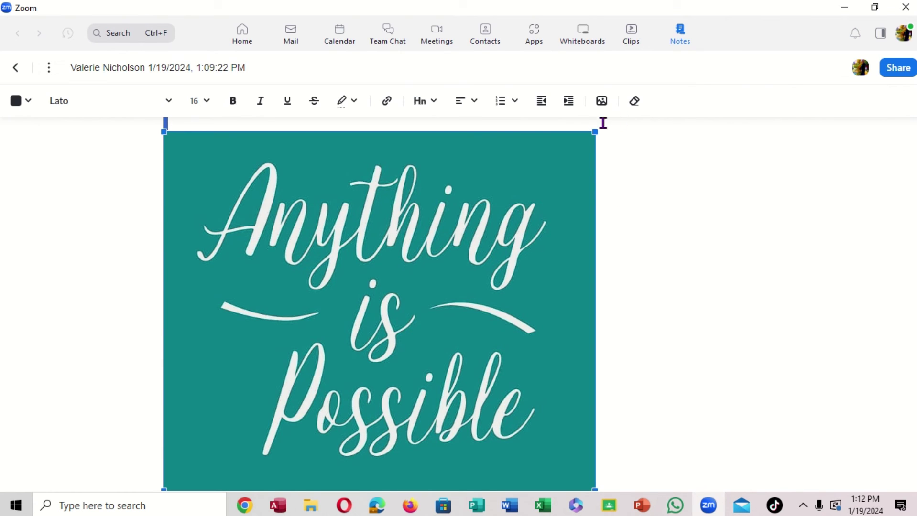
pyautogui.moveTo(597, 129); pyautogui.dragTo(432, 280)
pyautogui.moveTo(164, 218); pyautogui.dragTo(235, 259)
pyautogui.click(407, 320)
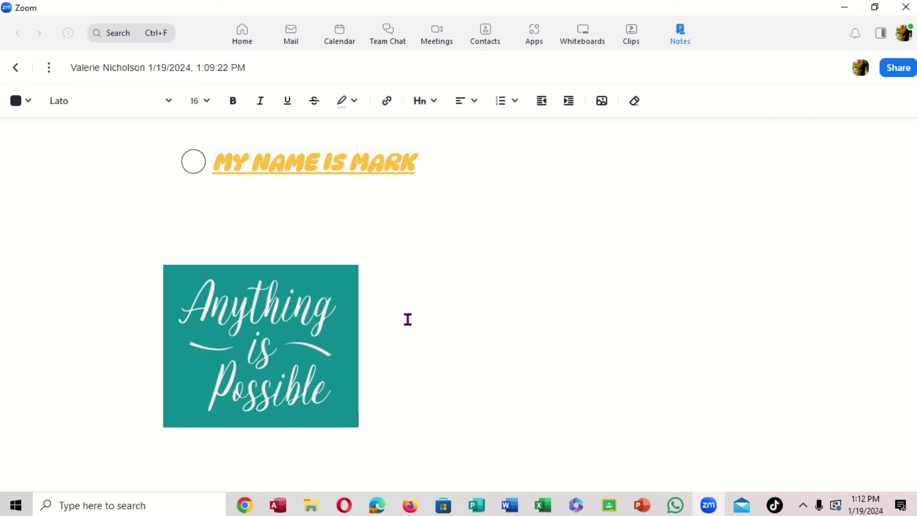
# Step: Put the caret on the empty line between the MY NAME IS MARK item and the image
pyautogui.click(274, 349)
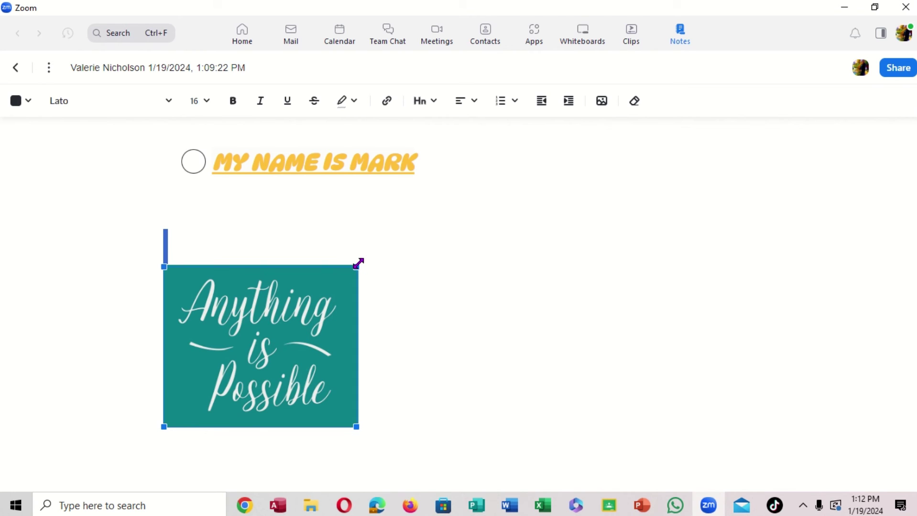
pyautogui.click(430, 311)
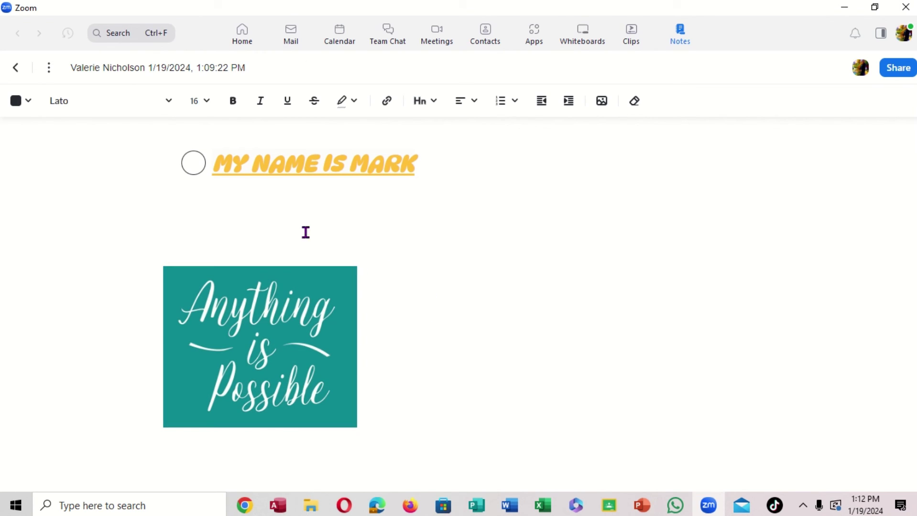
pyautogui.click(257, 229)
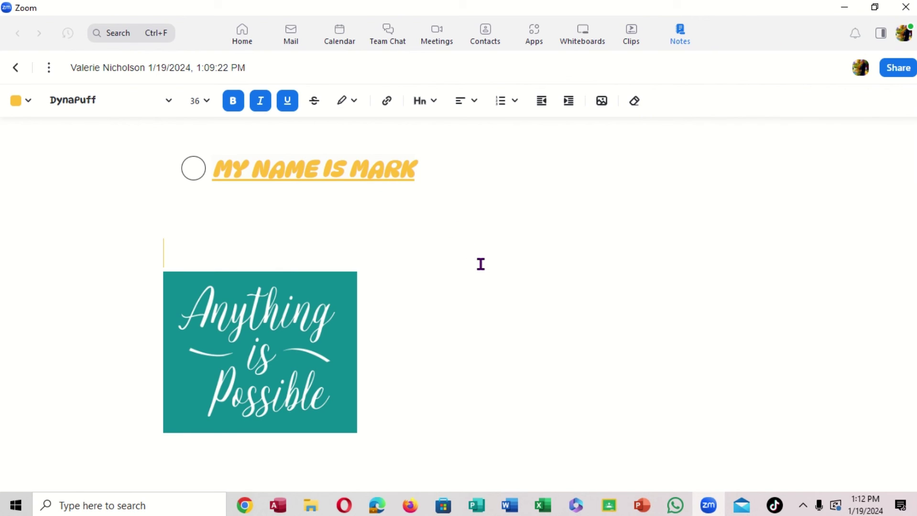
pyautogui.click(502, 255)
pyautogui.click(893, 76)
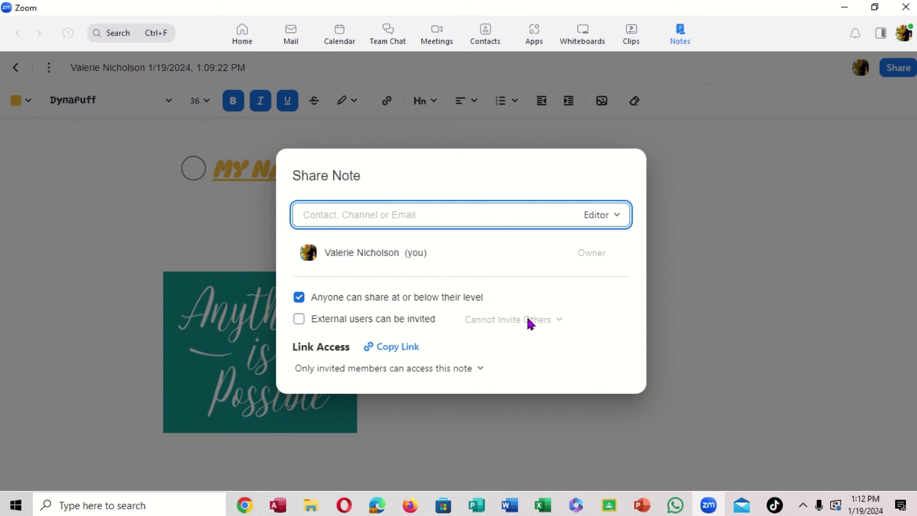
pyautogui.click(620, 218)
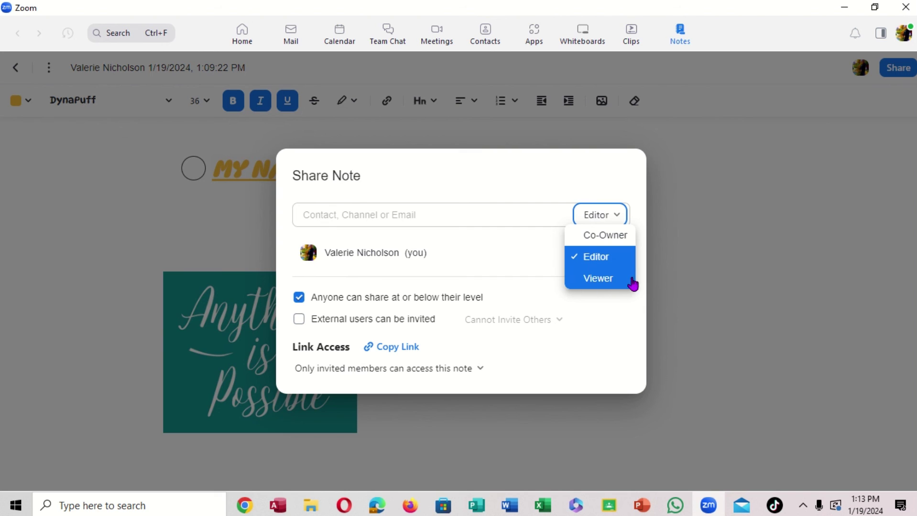
pyautogui.click(668, 256)
pyautogui.click(669, 229)
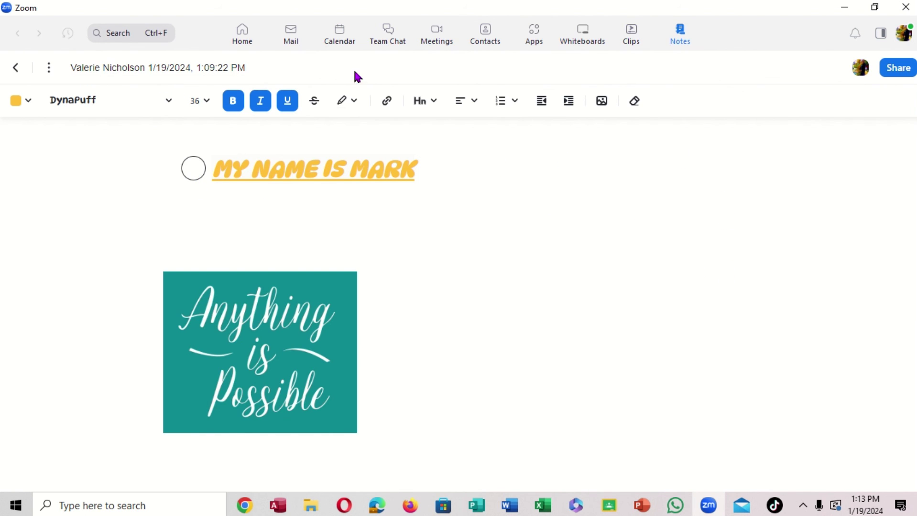
pyautogui.click(252, 44)
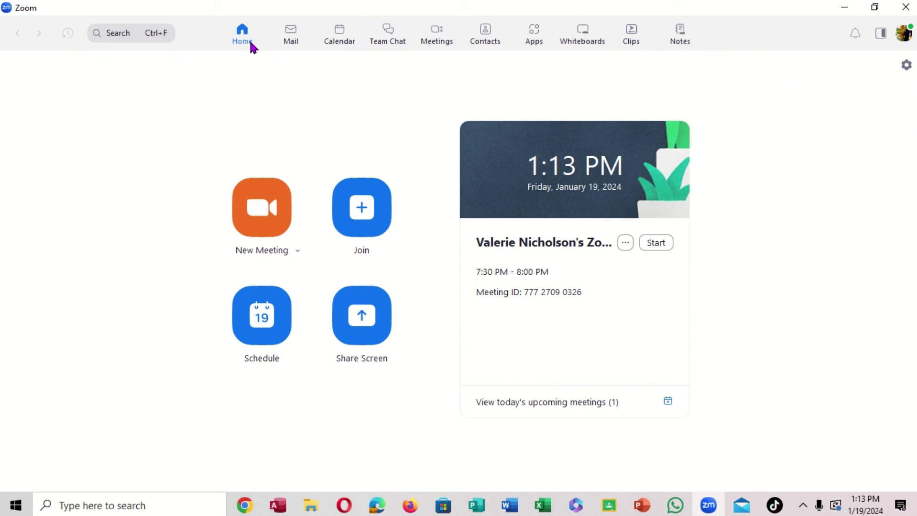
pyautogui.click(688, 23)
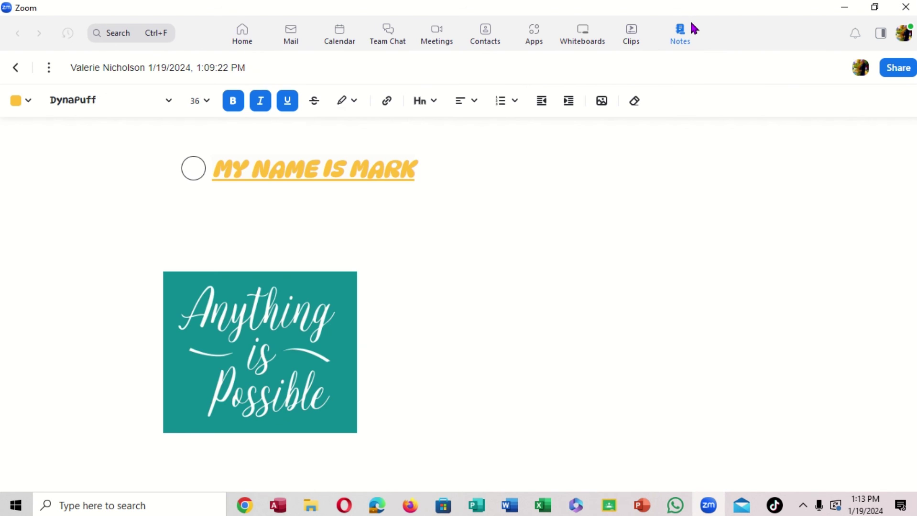